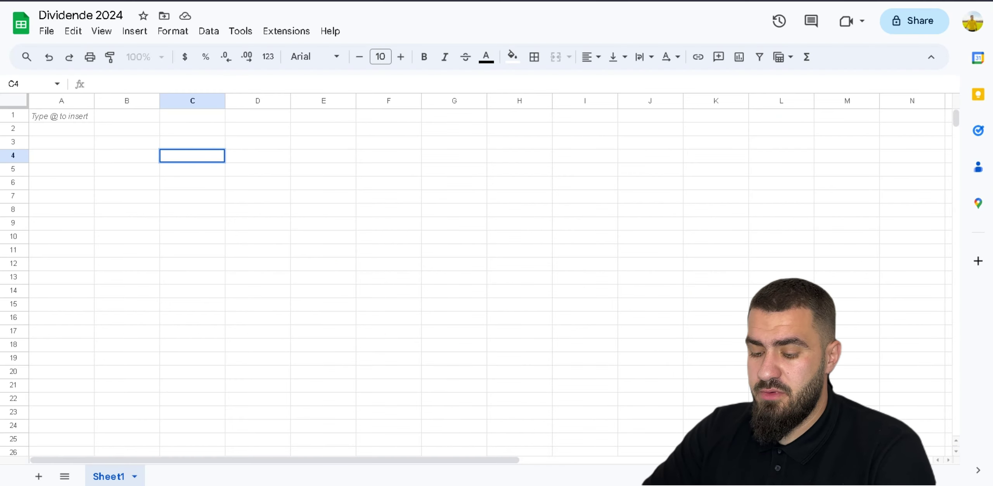
# - Enter the column headers Simbolul, Dividend Brut, Dividendul net, Nr Actiuni and Valoarea in C4 through G4
pyautogui.write('Simbolul')
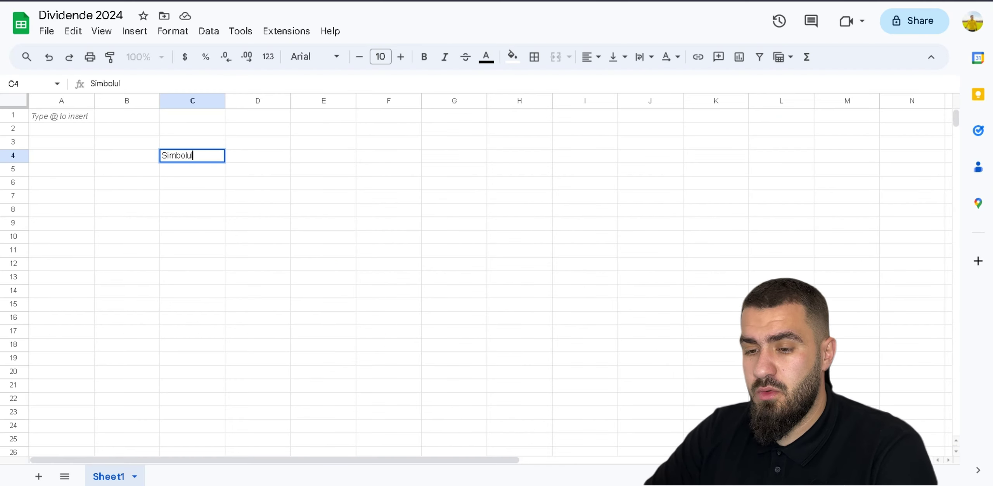
pyautogui.press('Tab')
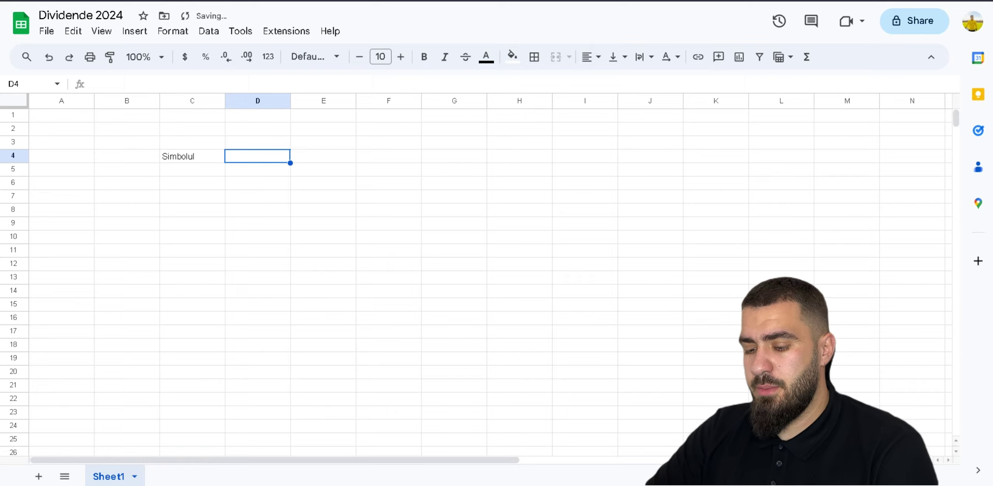
pyautogui.write('Divi')
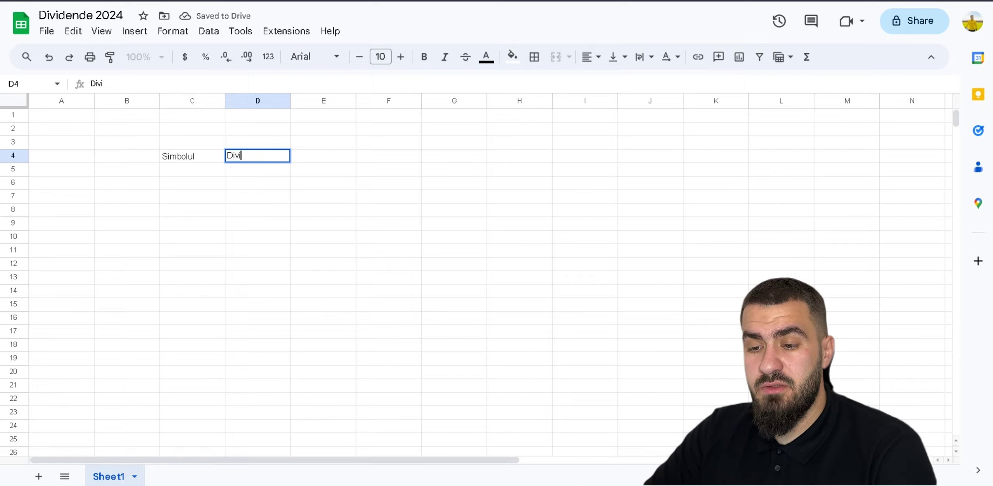
pyautogui.write('dend Brut')
pyautogui.press('Tab')
pyautogui.write('Dividendul net')
pyautogui.press('Tab')
pyautogui.write('Nr')
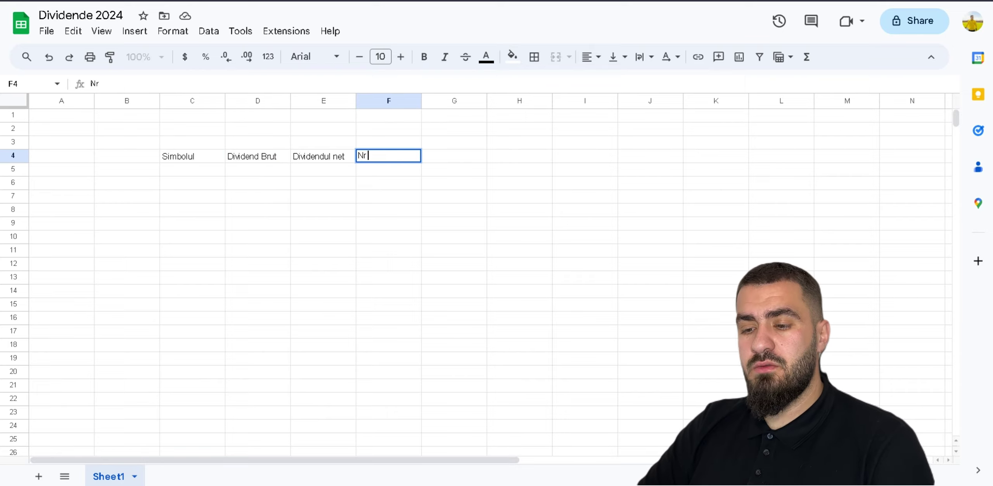
pyautogui.write(' Actiun')
pyautogui.press('Tab')
pyautogui.write('Valoarea')
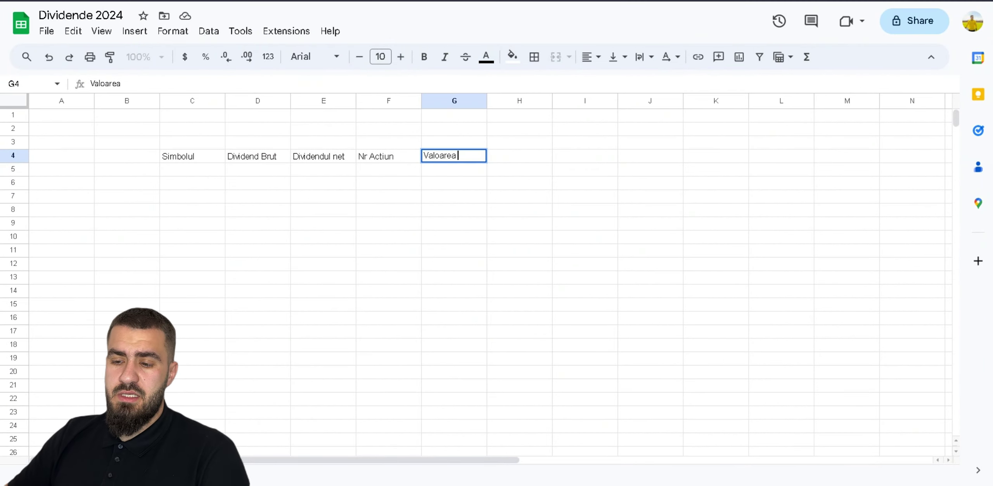
pyautogui.press('Return')
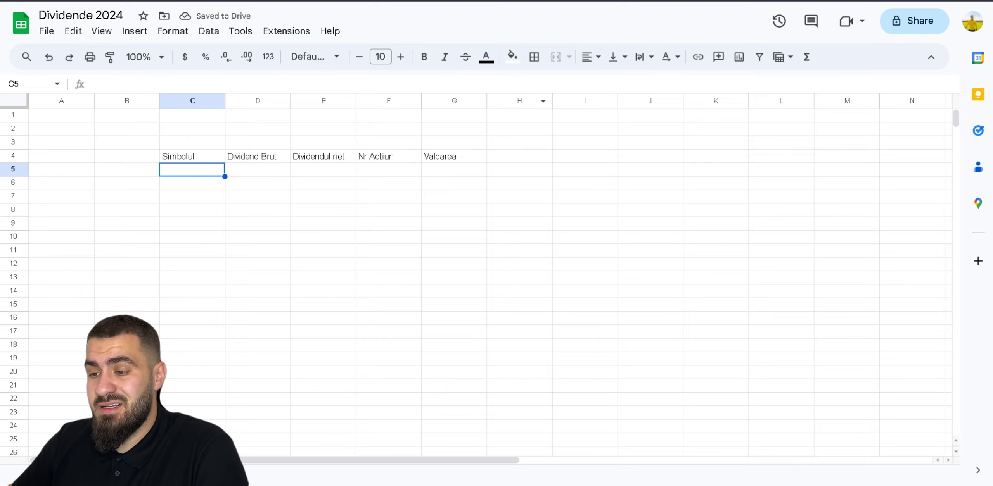
# - Center the horizontal alignment of every cell in the sheet
pyautogui.hotkey('ctrl', 'a')
pyautogui.click(590, 57)
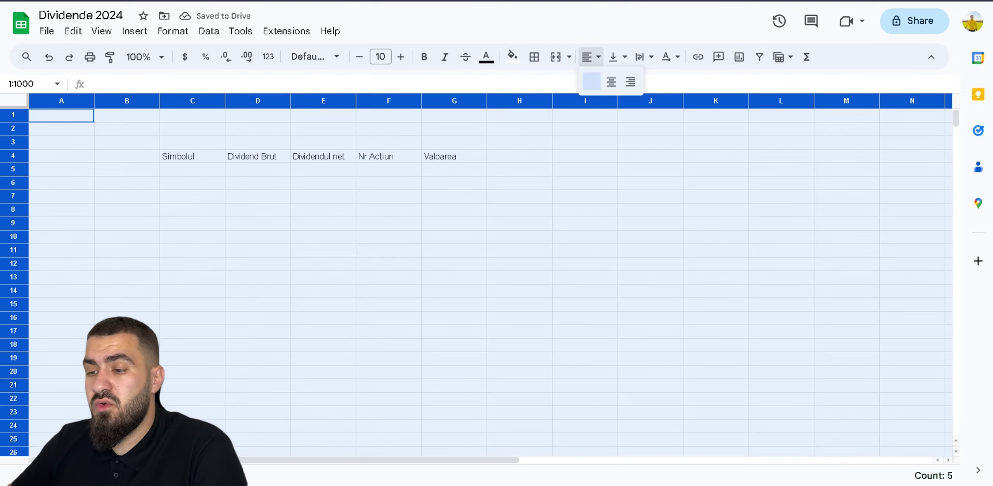
pyautogui.click(611, 82)
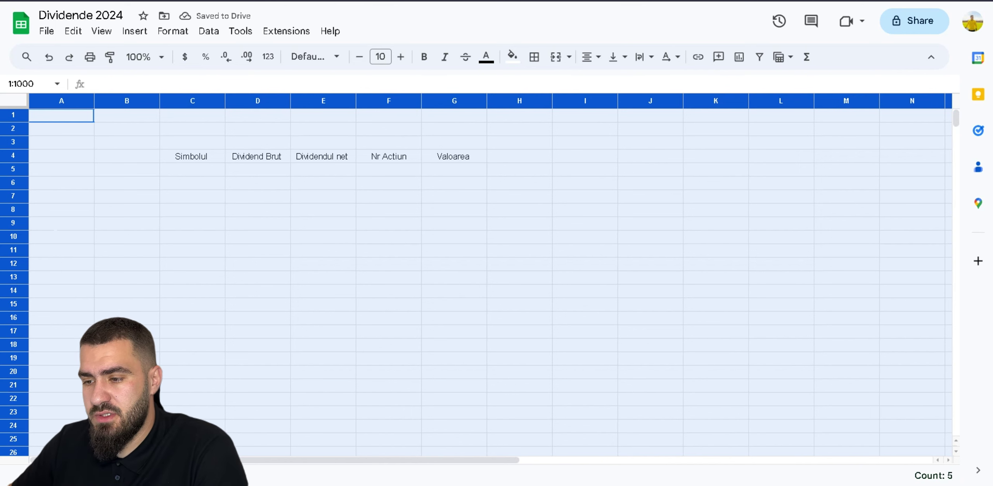
# - Switch to the FLASH Dividend PDF and look through its tables of estimated gross dividends per share from 2023 profits
pyautogui.hotkey('ctrl', 'Tab')
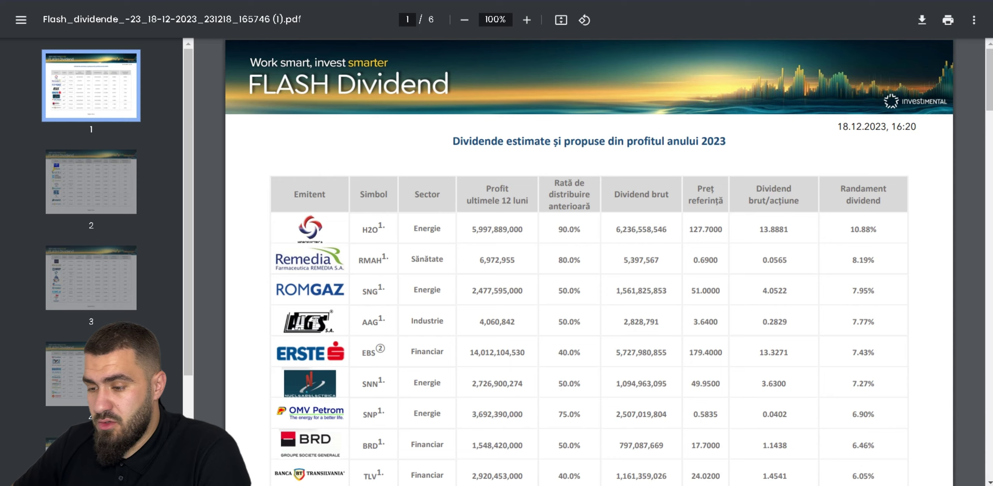
pyautogui.scroll(-3, 589, 262)
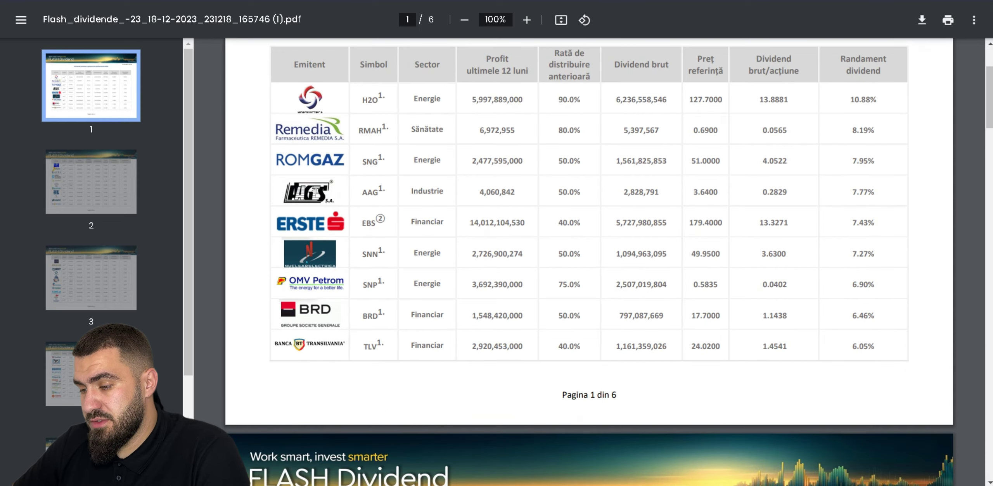
pyautogui.scroll(-6, 589, 262)
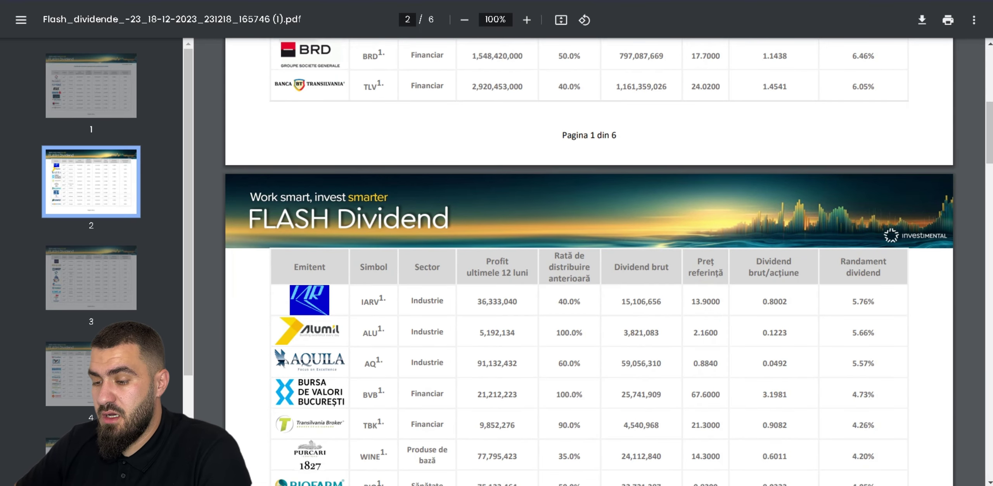
pyautogui.scroll(-3, 589, 262)
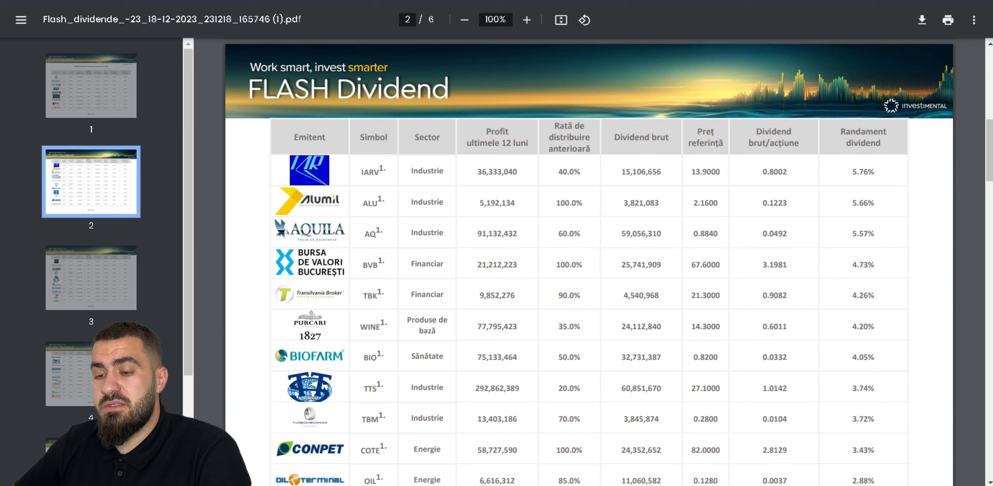
pyautogui.scroll(-13, 589, 261)
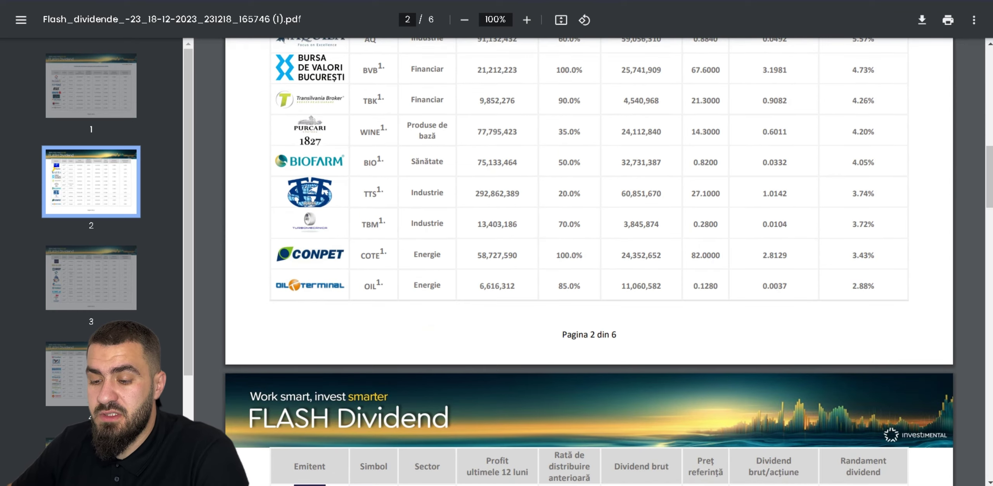
pyautogui.scroll(-6, 589, 262)
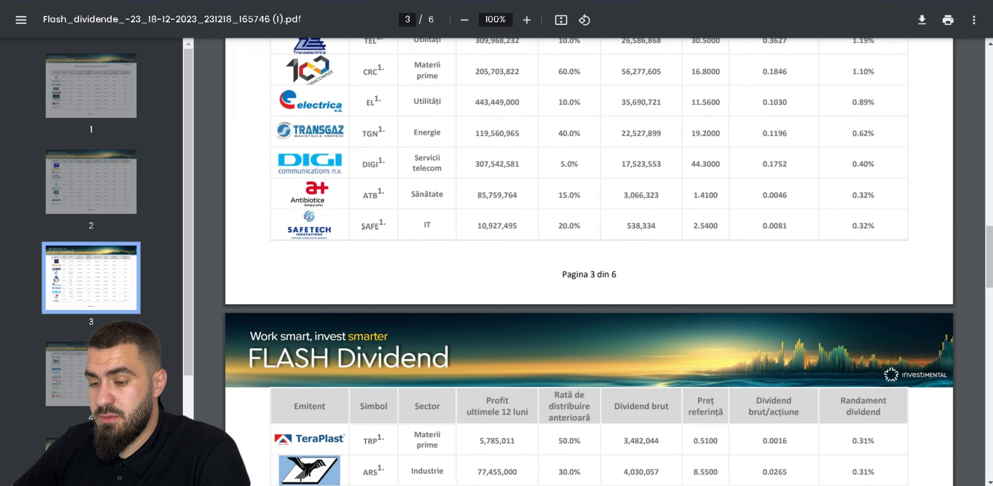
pyautogui.scroll(-5, 589, 262)
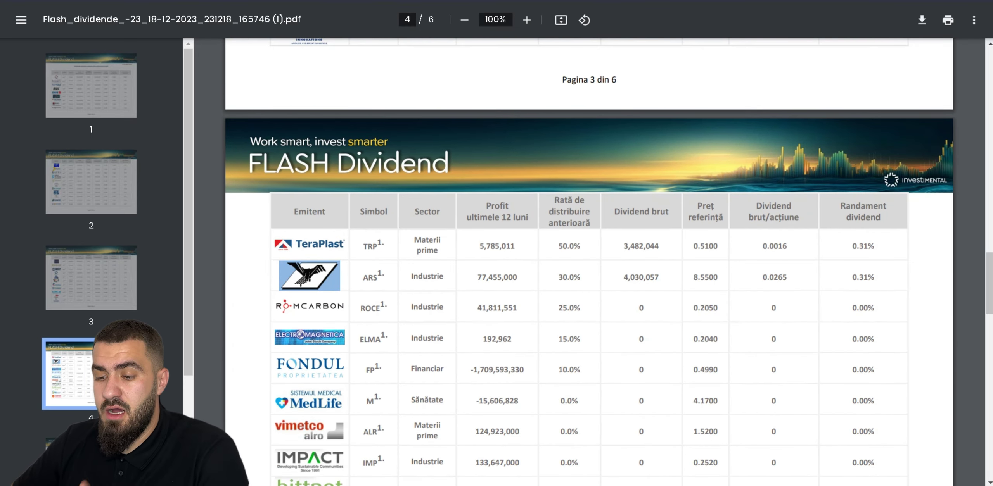
pyautogui.scroll(20, 588, 262)
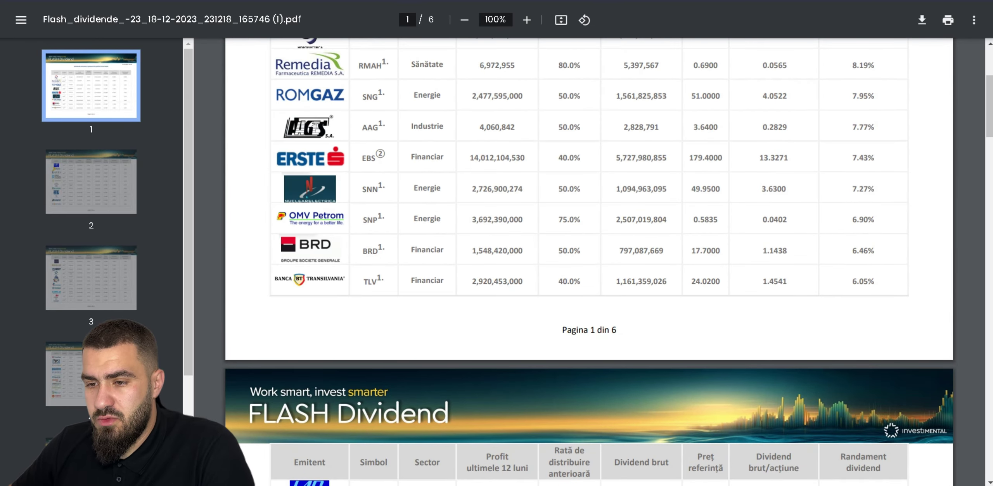
# - Return to the spreadsheet and enter a formula in G5 that multiplies the net dividend in E5 by the share count in F5
pyautogui.hotkey('ctrl', 'shift', 'Tab')
pyautogui.click(454, 169)
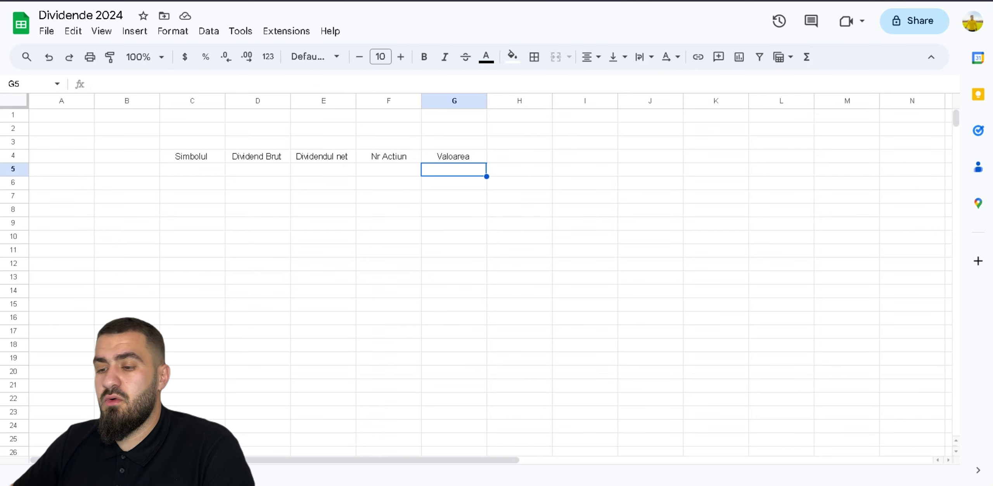
pyautogui.write('=')
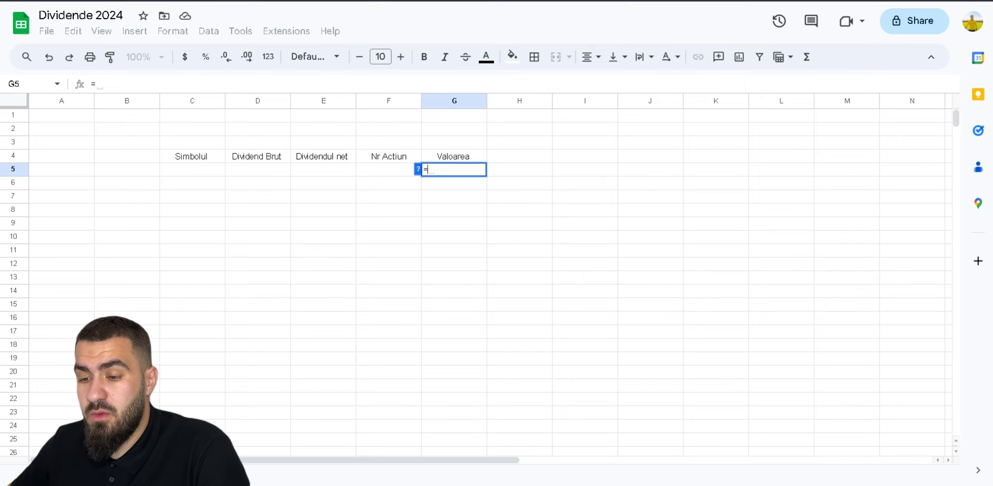
pyautogui.click(323, 170)
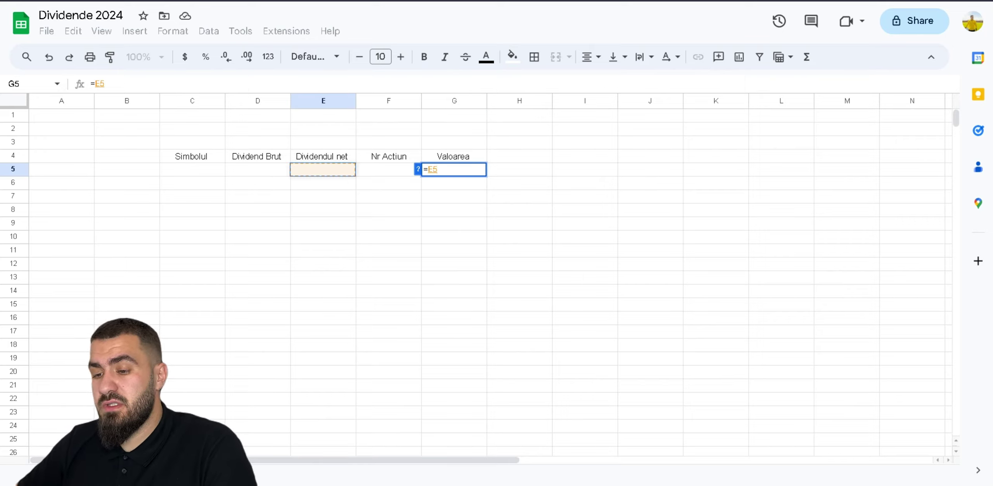
pyautogui.write('*')
pyautogui.click(388, 169)
pyautogui.press('Return')
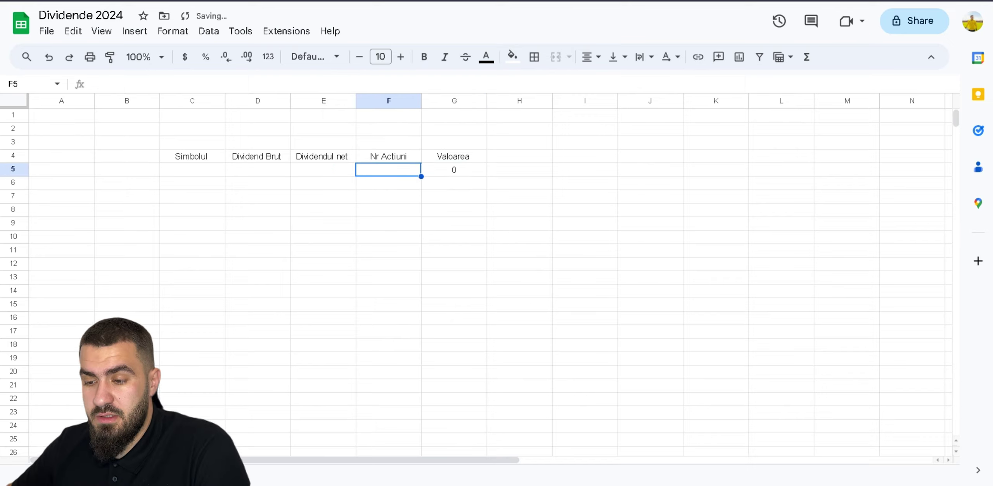
# - Enter H2O as the first stock symbol in C5
pyautogui.click(192, 169)
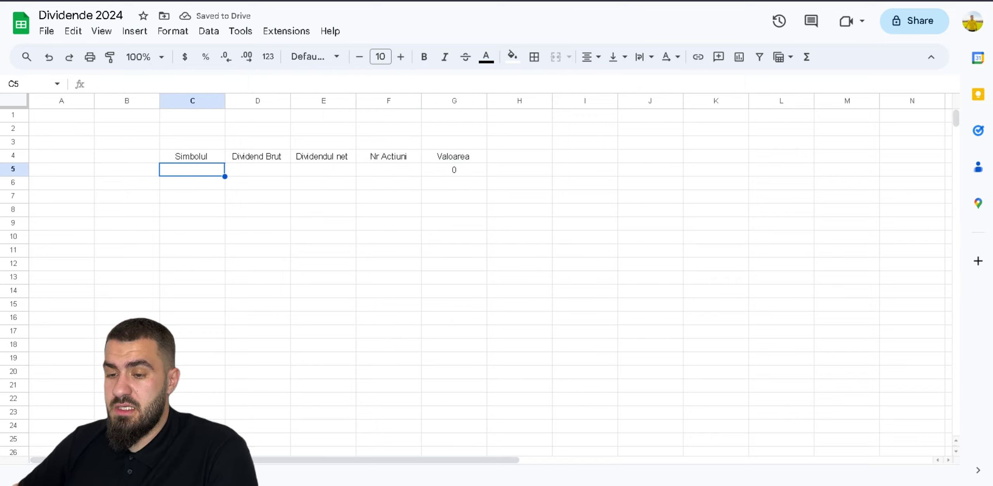
pyautogui.write('H2O')
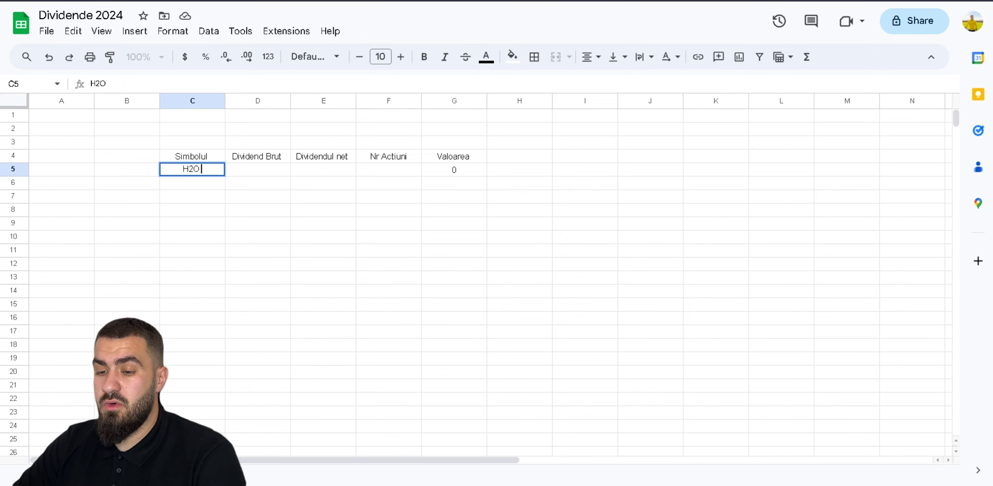
pyautogui.press('Tab')
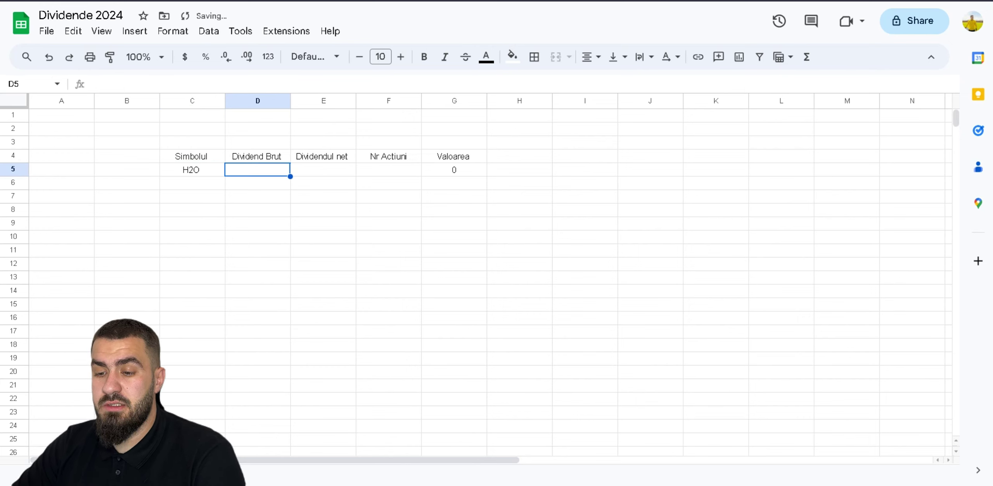
# - Copy H2O's gross dividend per share, 13.8881, from the FLASH Dividend PDF into D5 of the spreadsheet
pyautogui.hotkey('ctrl', 'Tab')
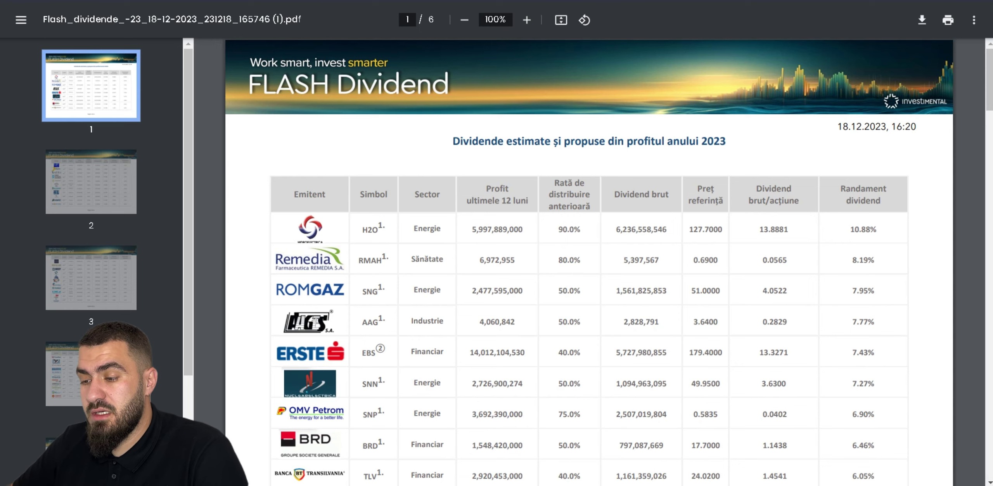
pyautogui.moveTo(789, 229); pyautogui.dragTo(759, 229)
pyautogui.rightClick(776, 231)
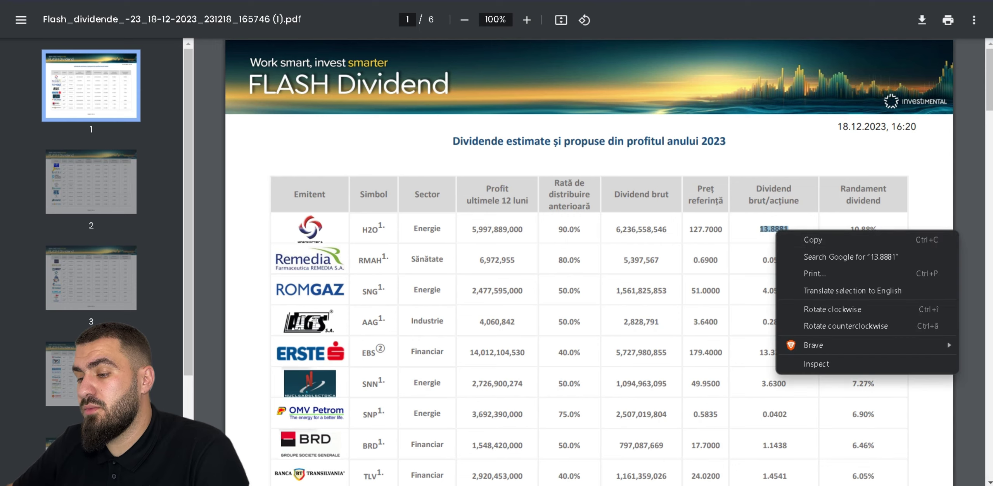
pyautogui.click(799, 240)
pyautogui.hotkey('ctrl', 'Tab')
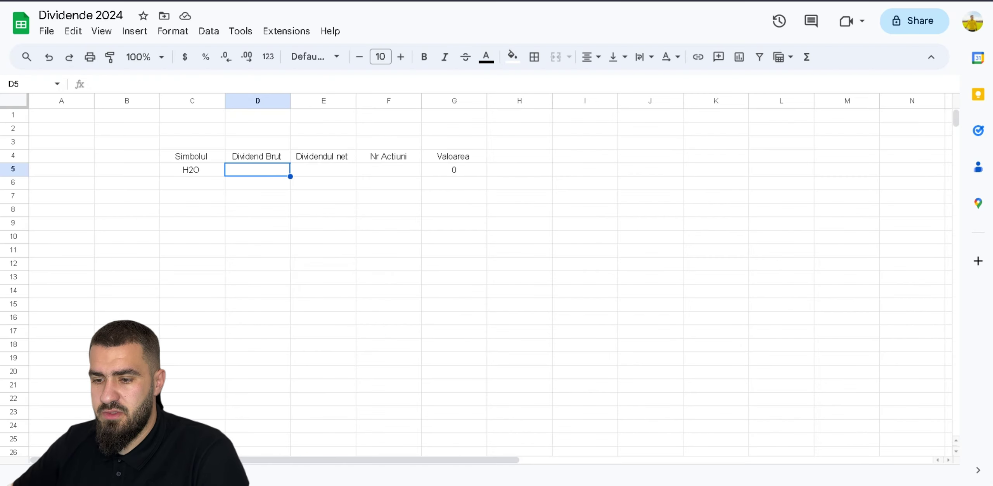
pyautogui.press('Return')
pyautogui.hotkey('ctrl', 'v')
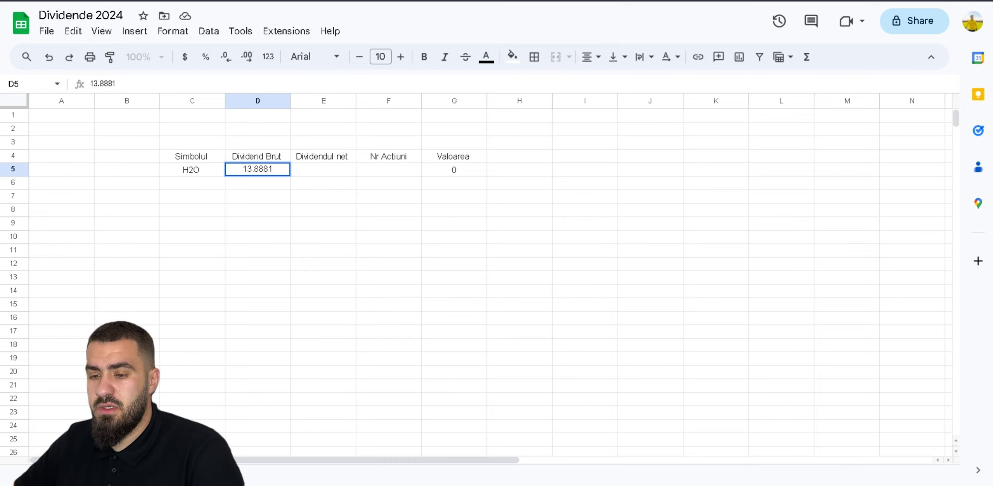
pyautogui.press('Tab')
# - Calculate the net dividend in E5 with the formula =D5*0.92
pyautogui.write('=')
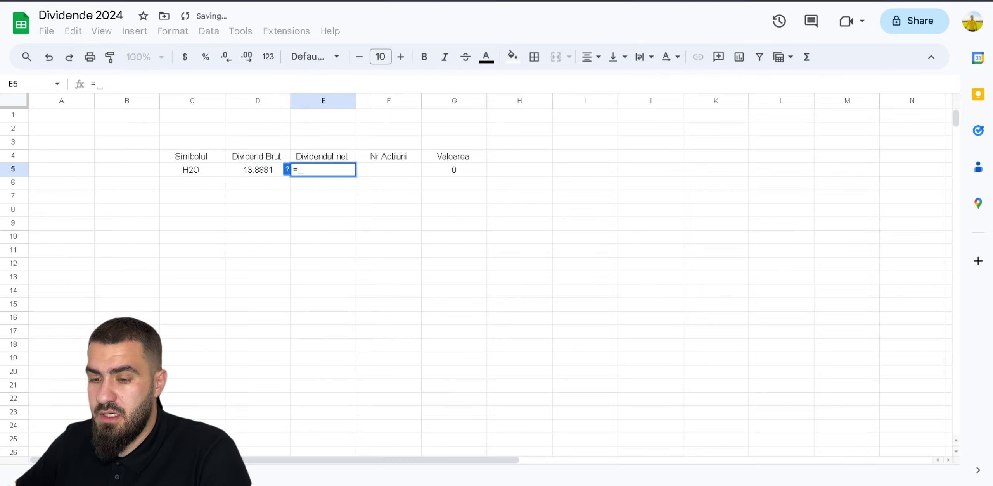
pyautogui.press('Left')
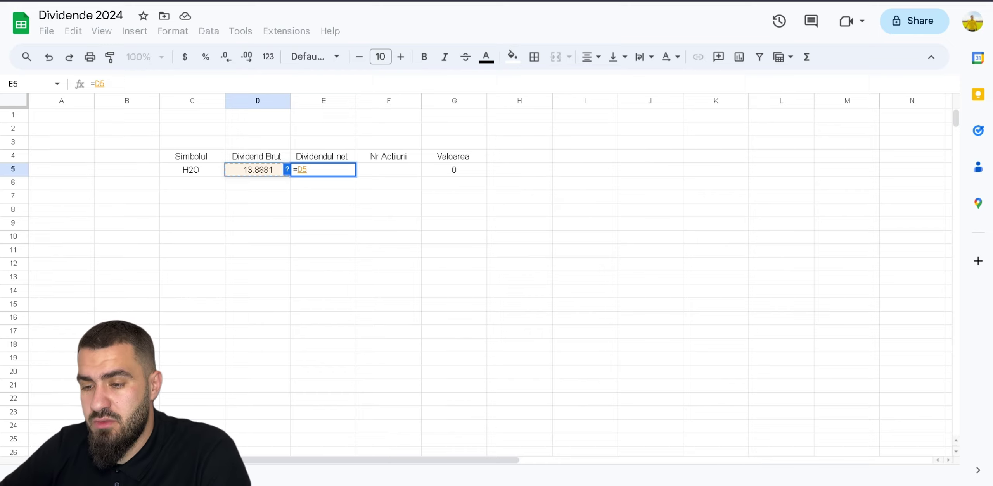
pyautogui.write('*9')
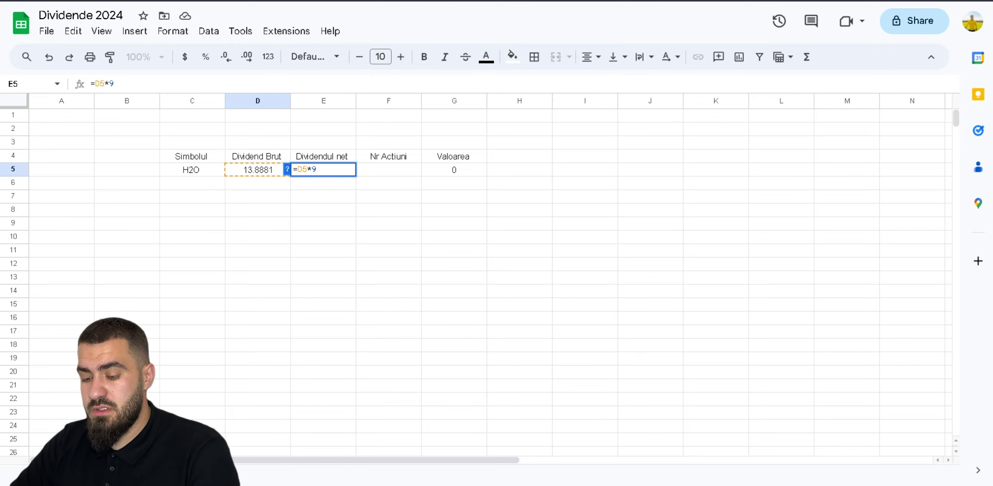
pyautogui.write('2%')
pyautogui.press('Return')
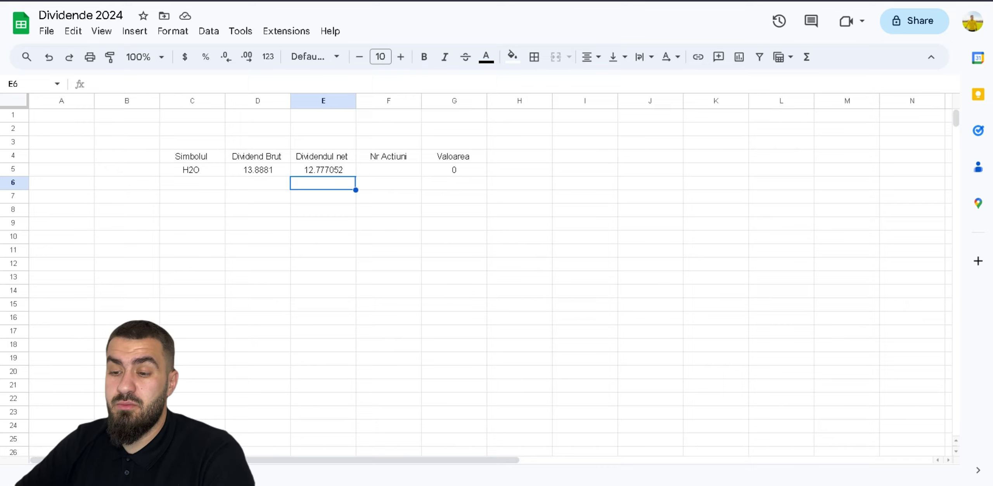
# - Enter 192 as the number of H2O shares in F5
pyautogui.click(323, 170)
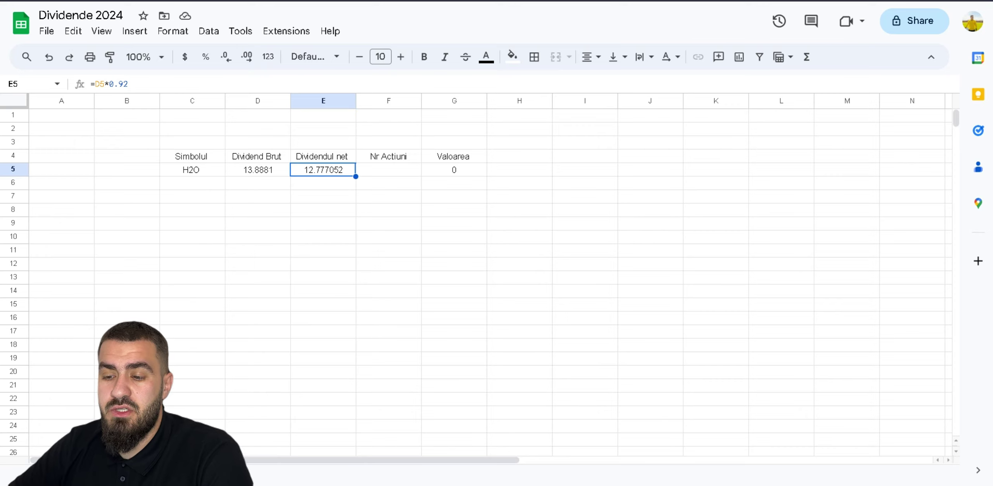
pyautogui.click(388, 170)
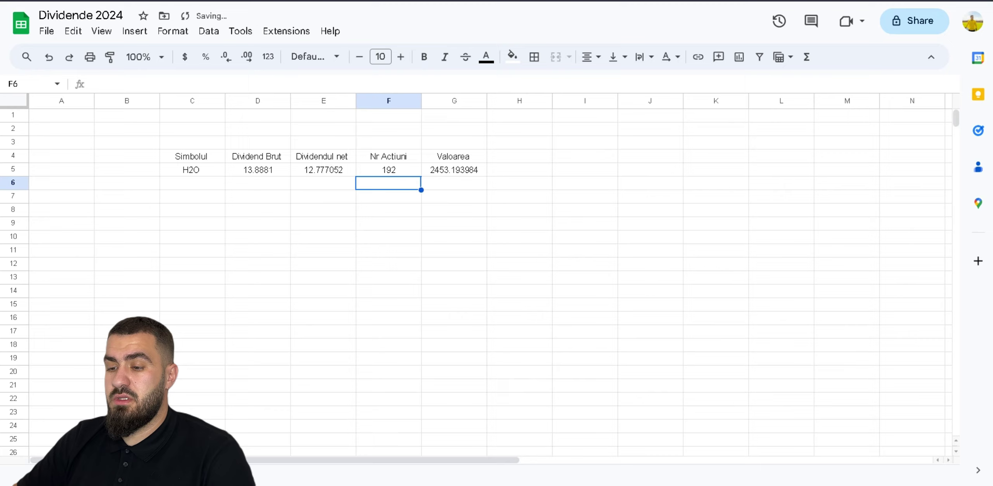
pyautogui.click(454, 170)
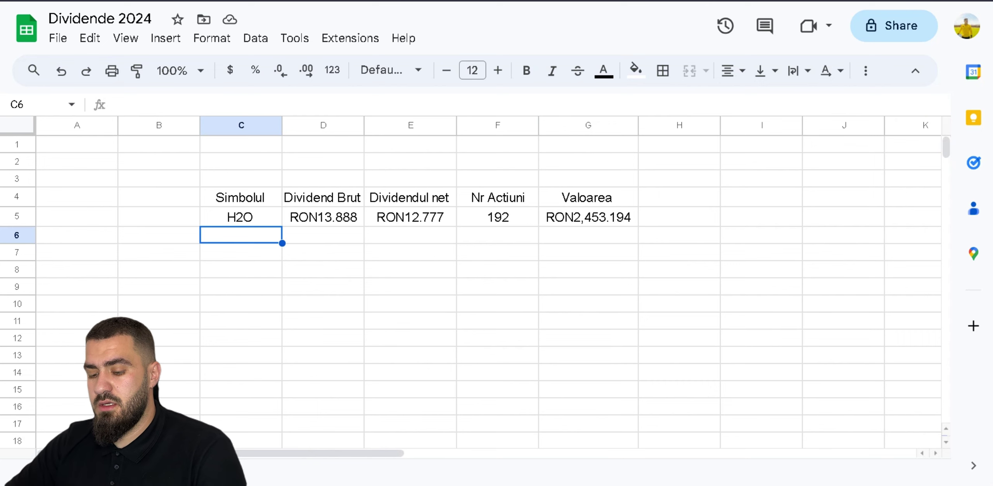
# - Enter RMAH as the second stock symbol in C6
pyautogui.write('RMAH')
pyautogui.press('Tab')
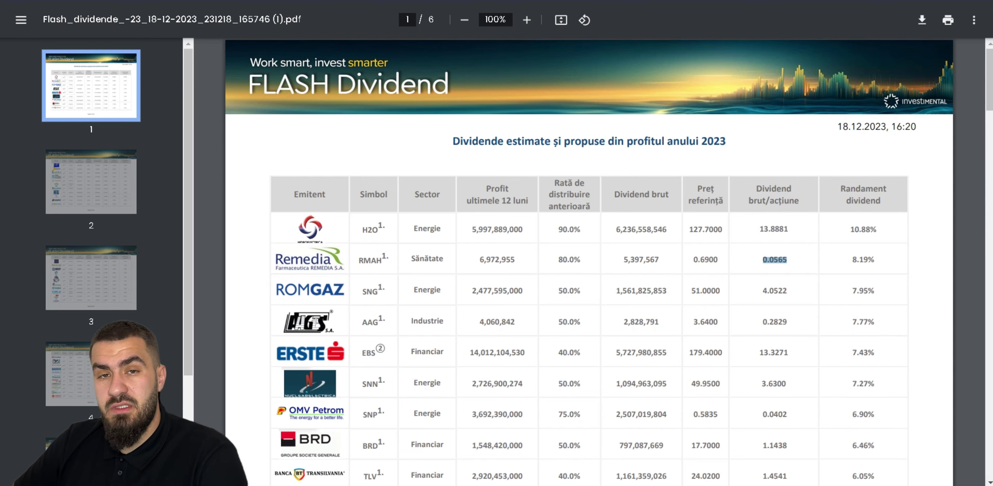
# - Copy RMAH's gross dividend per share, 0.0565, from the FLASH Dividend PDF into D6 of the spreadsheet
pyautogui.rightClick(772, 261)
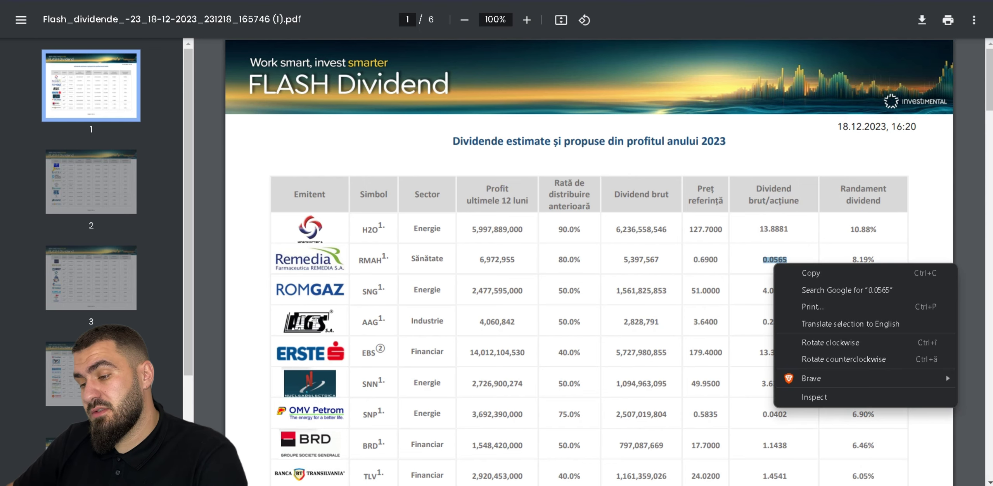
pyautogui.click(791, 273)
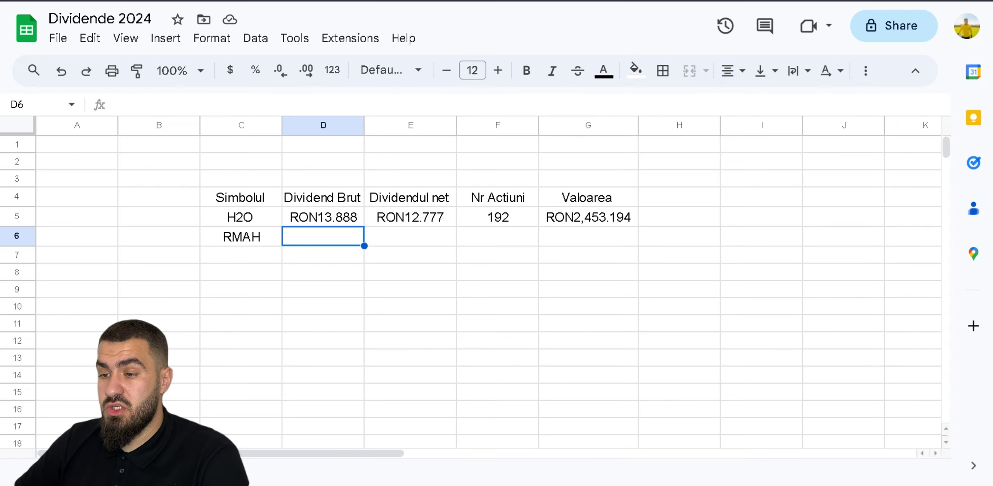
pyautogui.hotkey('ctrl', 'v')
pyautogui.press('Down')
pyautogui.press('Down')
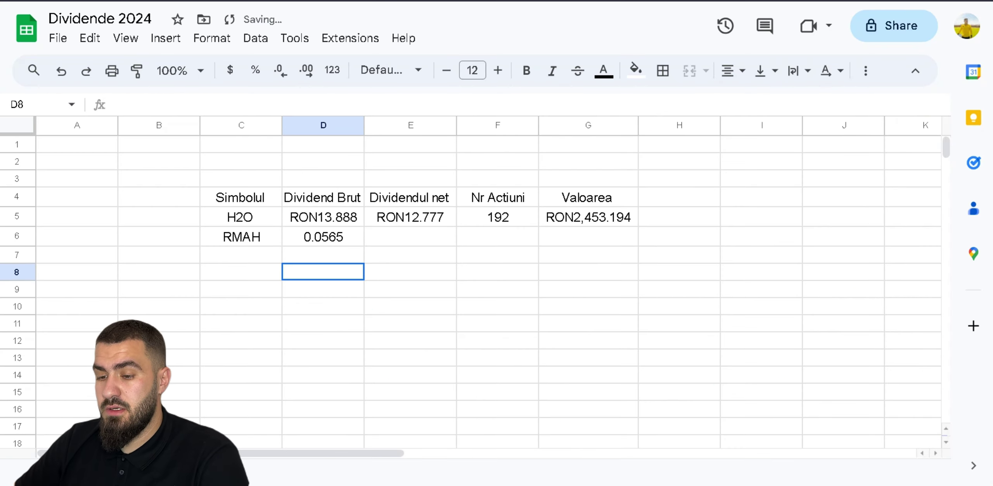
# - Format the gross and net dividend cells D5:E26 as Romanian Leu currency
pyautogui.moveTo(323, 217); pyautogui.dragTo(323, 357)
pyautogui.scroll(-2, 323, 357)
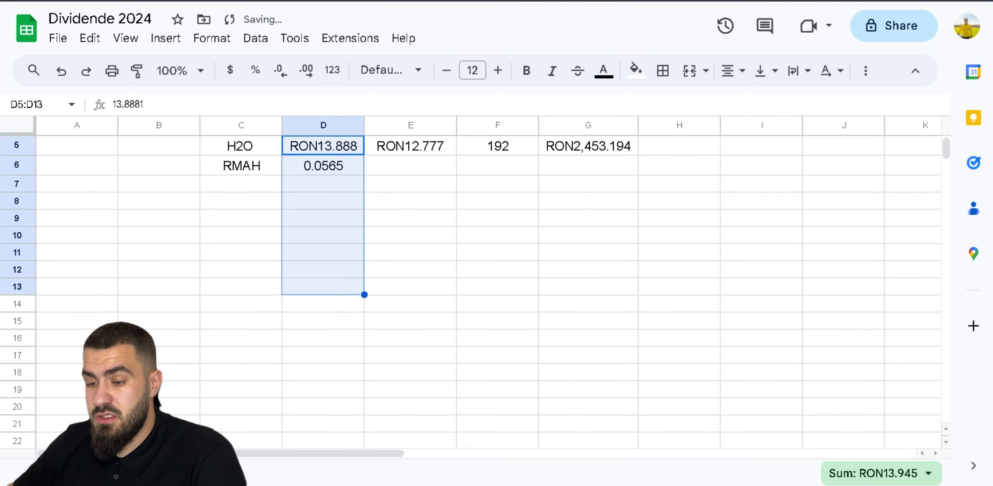
pyautogui.click(323, 355)
pyautogui.click(323, 146)
pyautogui.scroll(-2, 410, 217)
pyautogui.moveTo(323, 145); pyautogui.dragTo(410, 367)
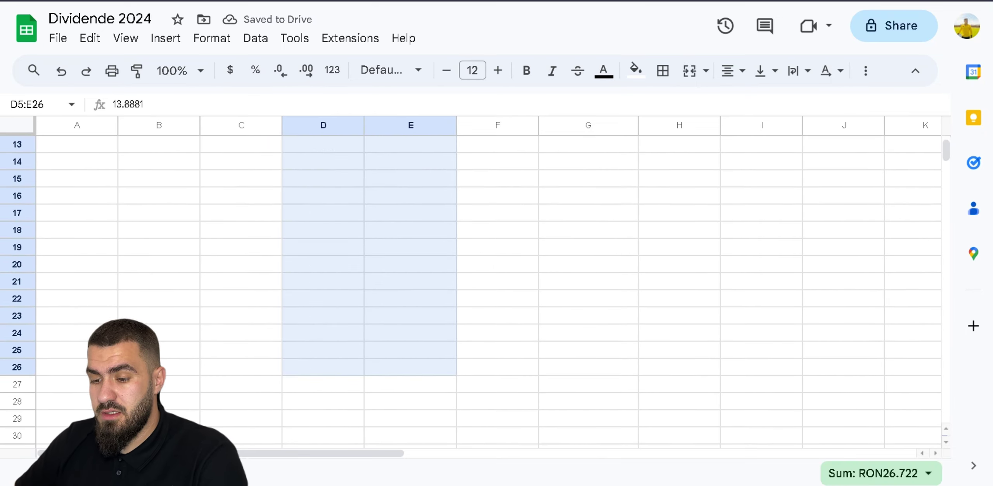
pyautogui.click(211, 38)
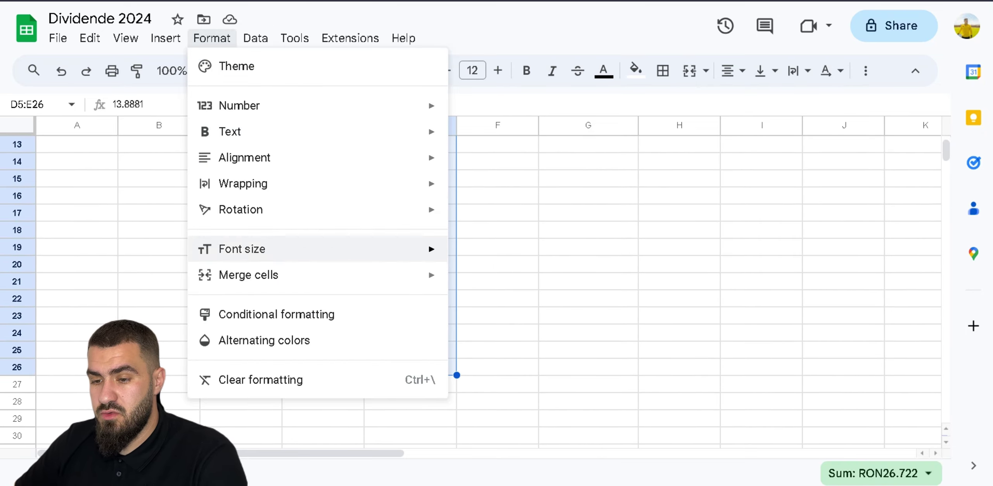
pyautogui.moveTo(241, 106)
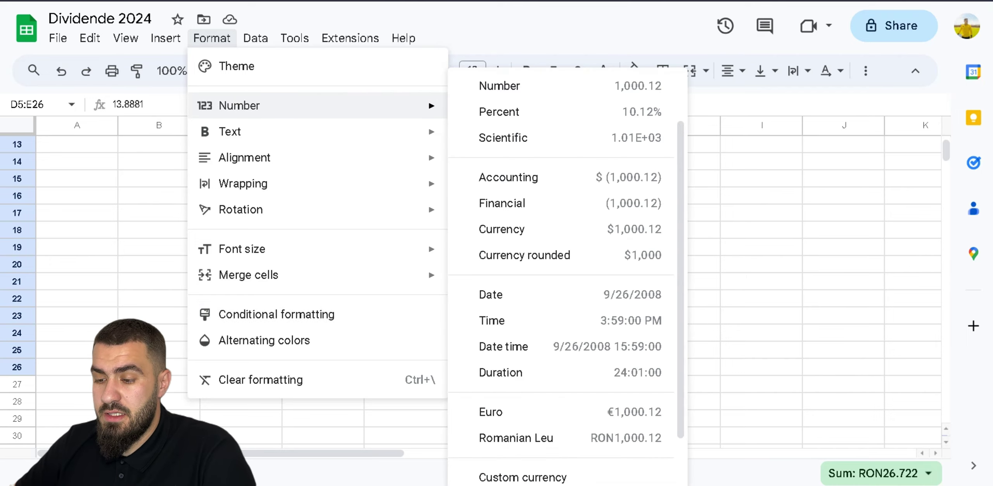
pyautogui.scroll(-2, 504, 349)
pyautogui.click(505, 375)
pyautogui.scroll(5, 497, 291)
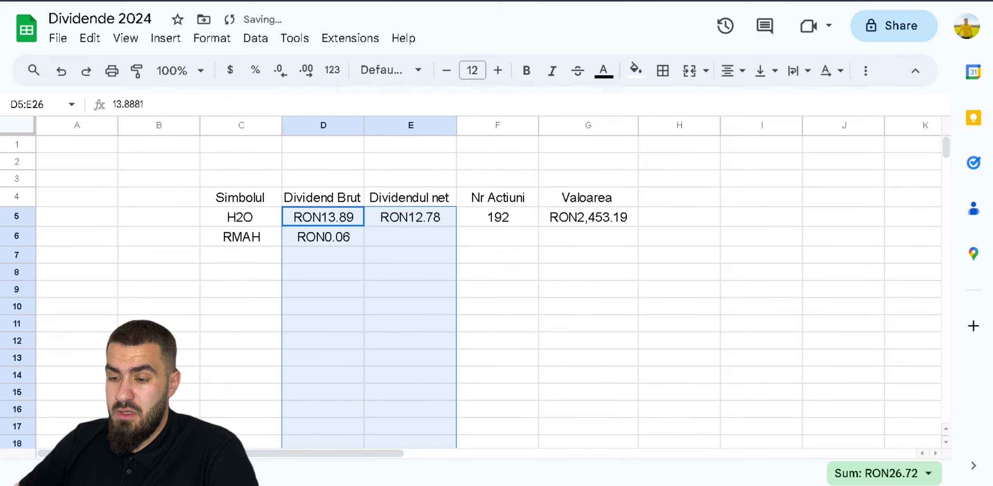
# - Increase the decimal places of RMAH's gross dividend in D6 to six
pyautogui.click(410, 237)
pyautogui.click(323, 237)
pyautogui.click(306, 71)
pyautogui.click(306, 70)
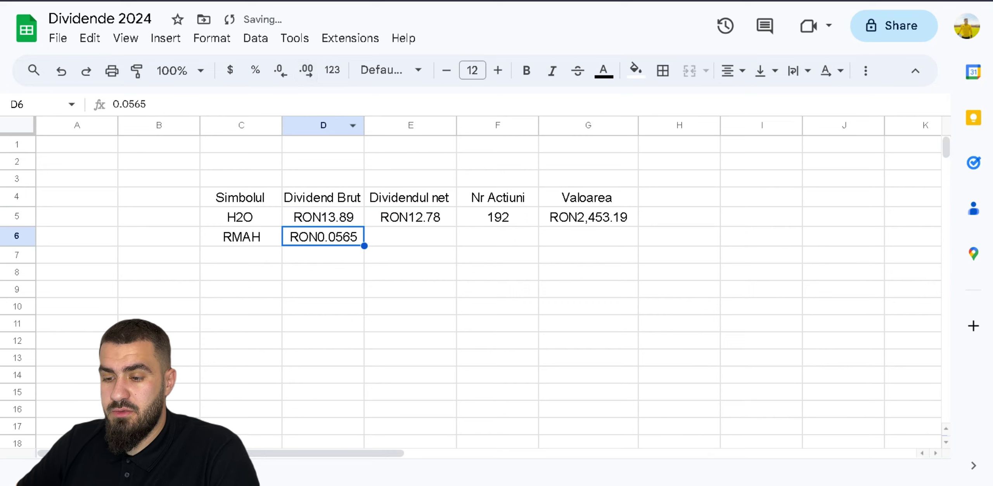
pyautogui.click(306, 70)
pyautogui.click(306, 70)
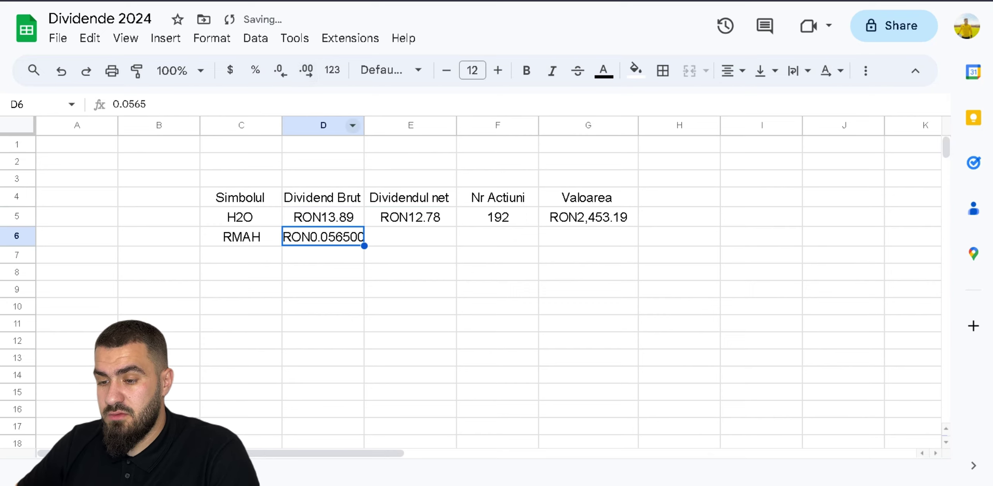
# - Widen columns D and E together so that the full gross dividend amount fits in its cell
pyautogui.moveTo(323, 125); pyautogui.dragTo(382, 126)
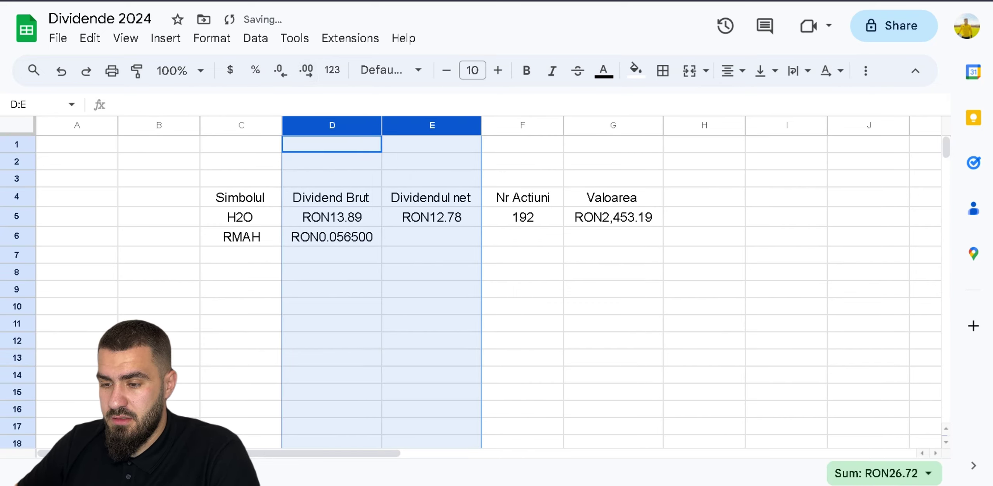
pyautogui.click(432, 236)
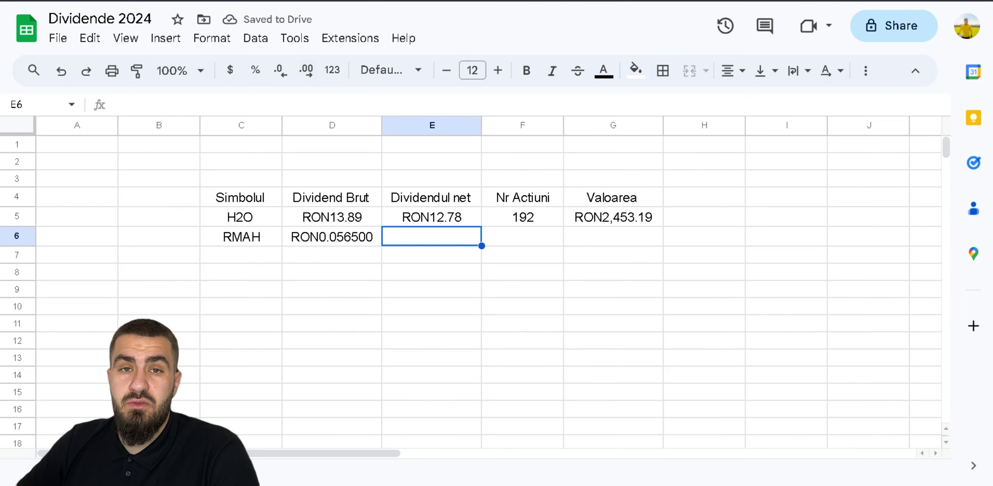
pyautogui.click(332, 217)
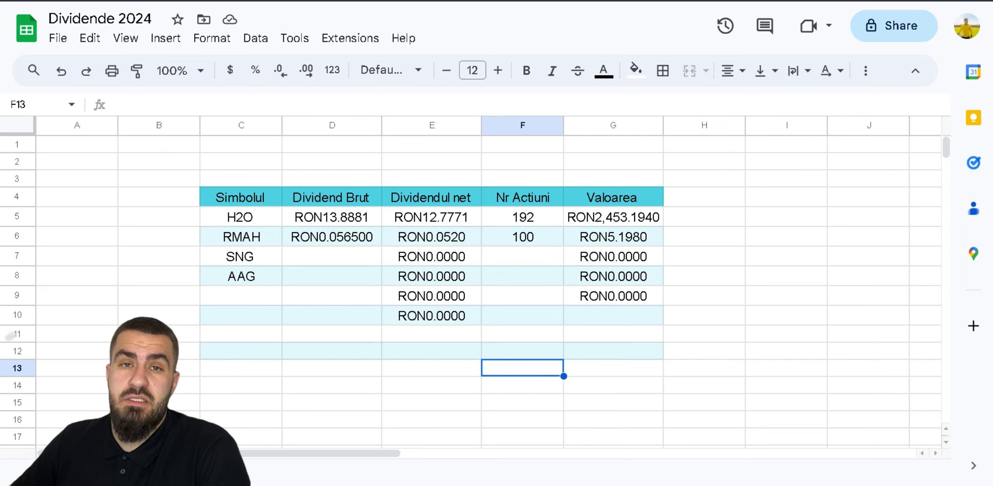
# - Enter SNG's gross dividend per share from the PDF, 4.0522, in D7 and 100 as its number of shares in F7
pyautogui.click(432, 237)
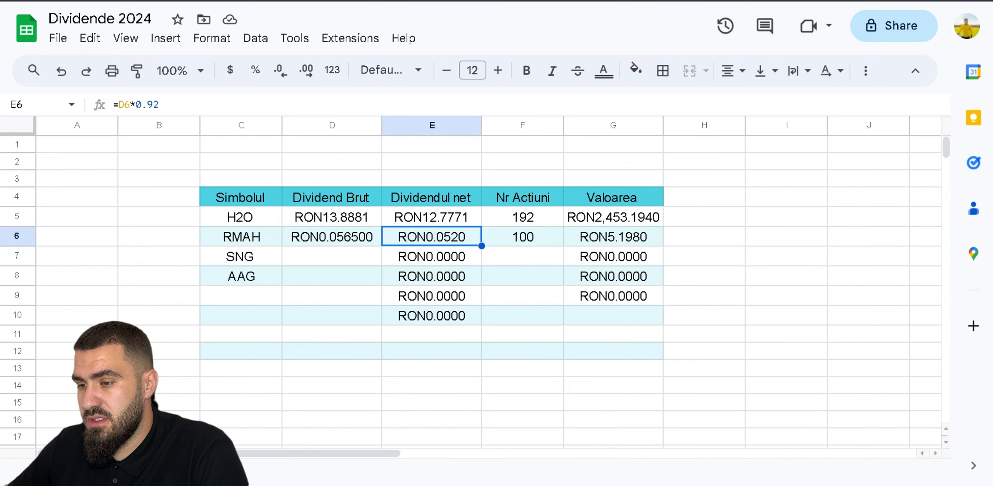
pyautogui.click(332, 257)
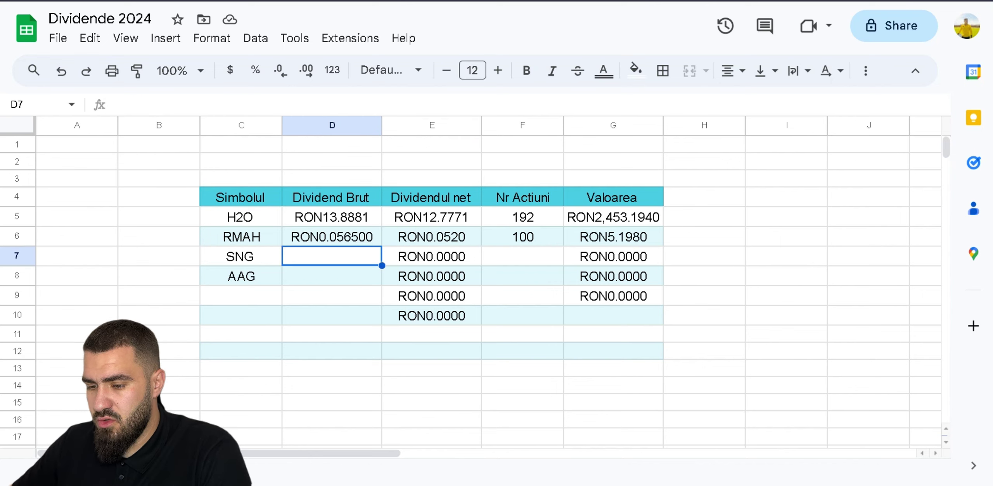
pyautogui.hotkey('alt', 'Tab')
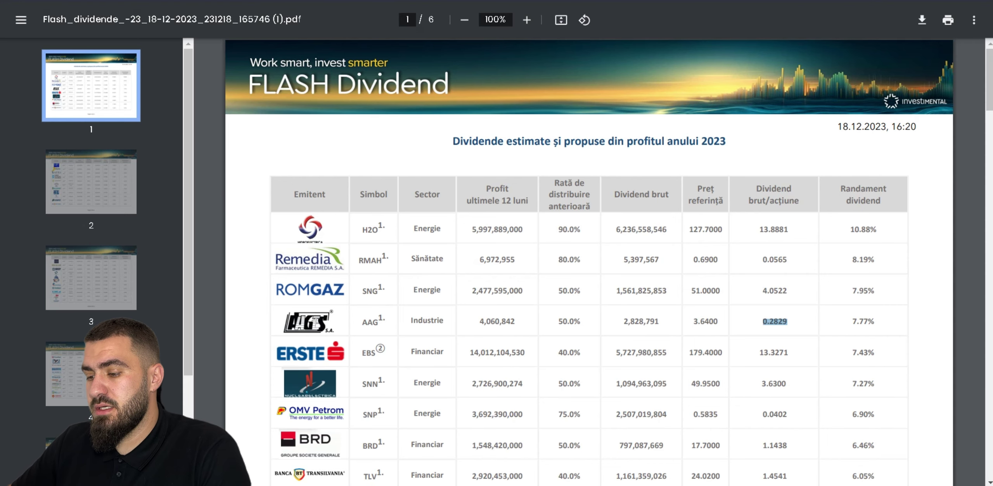
pyautogui.press('Escape')
pyautogui.hotkey('alt', 'Tab')
pyautogui.press('Return')
pyautogui.write('4.0522')
pyautogui.press('Tab')
pyautogui.press('Tab')
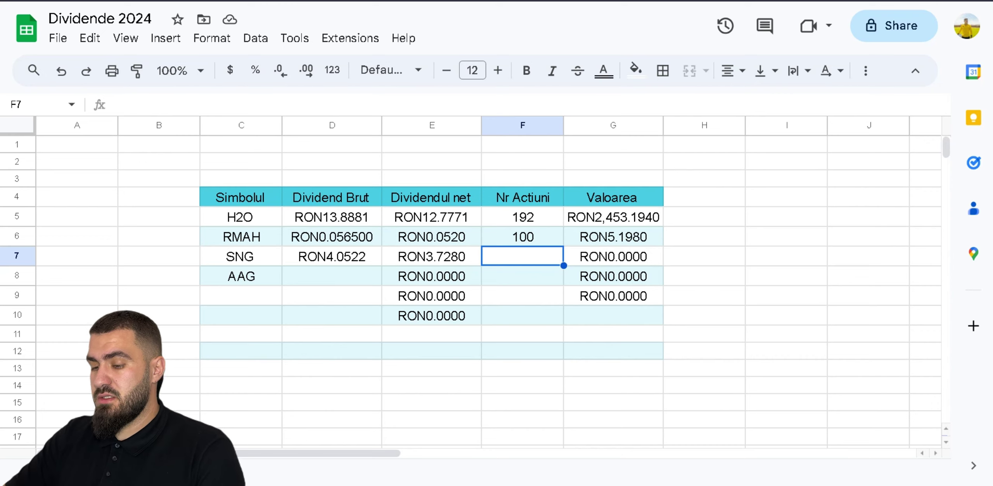
pyautogui.write('100')
pyautogui.press('Return')
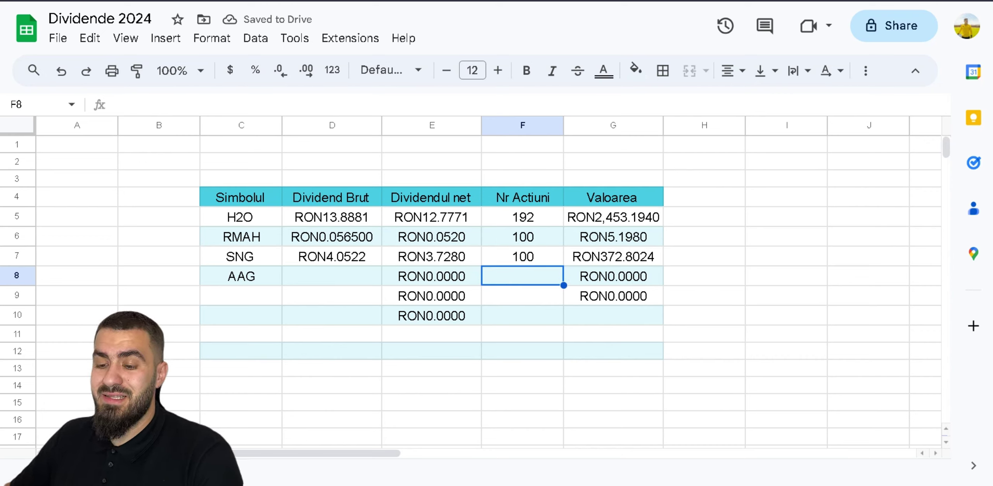
# - Copy AAG's gross dividend per share, 0.2829, from the PDF into D8 and enter 200 as its number of shares in F8
pyautogui.hotkey('ctrl', 'Tab')
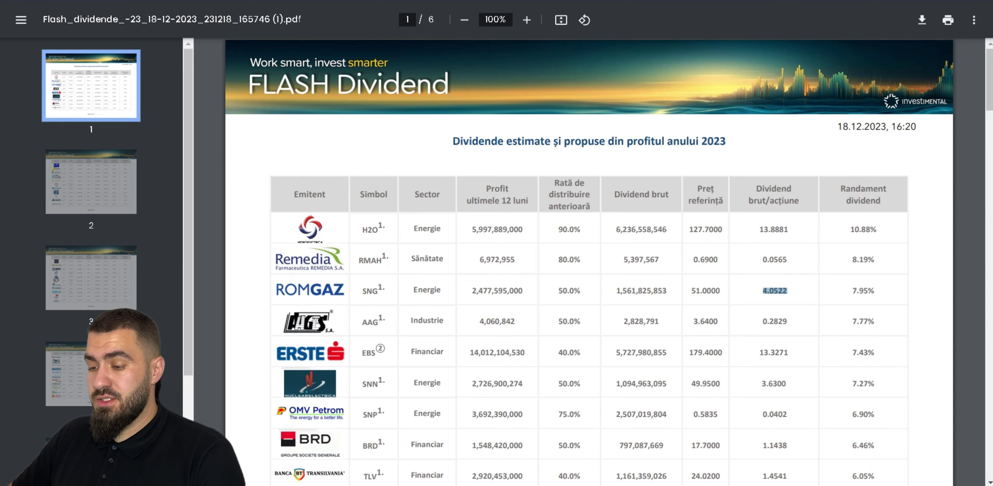
pyautogui.moveTo(787, 322)
pyautogui.mouseDown()
pyautogui.moveTo(770, 322)
pyautogui.moveTo(788, 321)
pyautogui.mouseUp()
pyautogui.rightClick(780, 321)
pyautogui.hotkey('ctrl', 'c')
pyautogui.hotkey('ctrl', 'Tab')
pyautogui.hotkey('ctrl', 'v')
pyautogui.click(522, 276)
pyautogui.write('200')
pyautogui.press('Return')
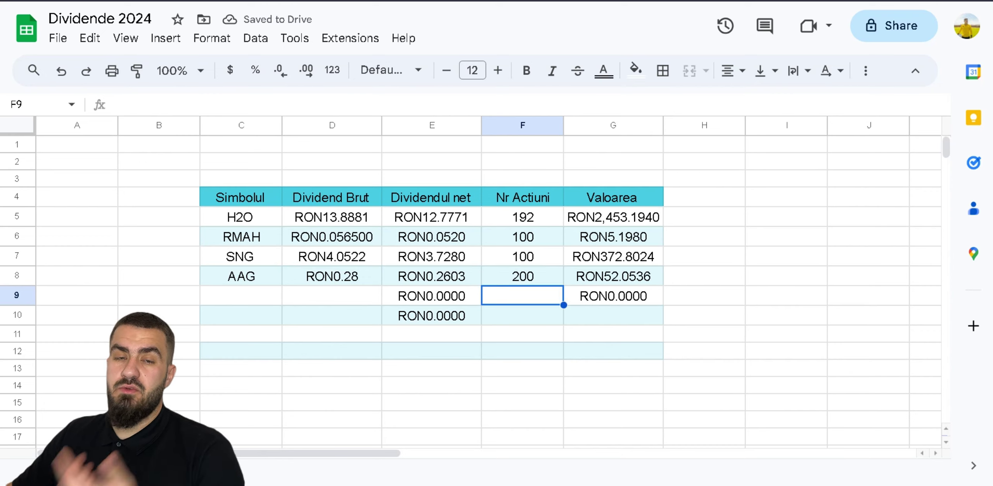
# - Increase the decimal places of AAG's gross dividend in D8 to three and check the net dividend formulas in E8 and E7
pyautogui.click(331, 276)
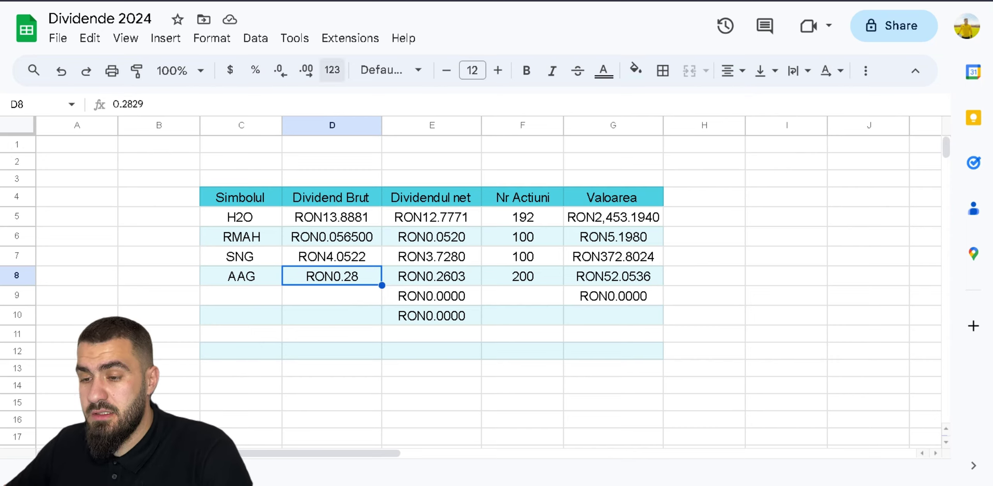
pyautogui.click(306, 70)
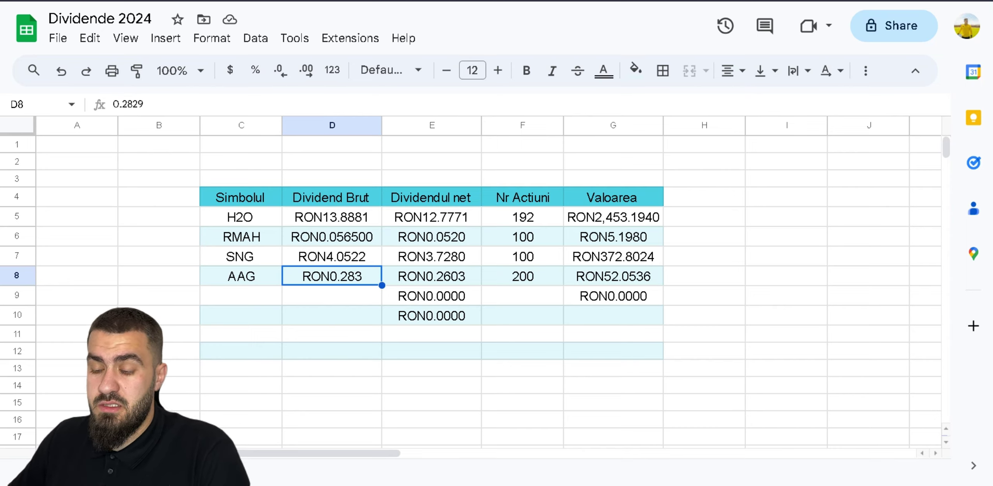
pyautogui.click(432, 276)
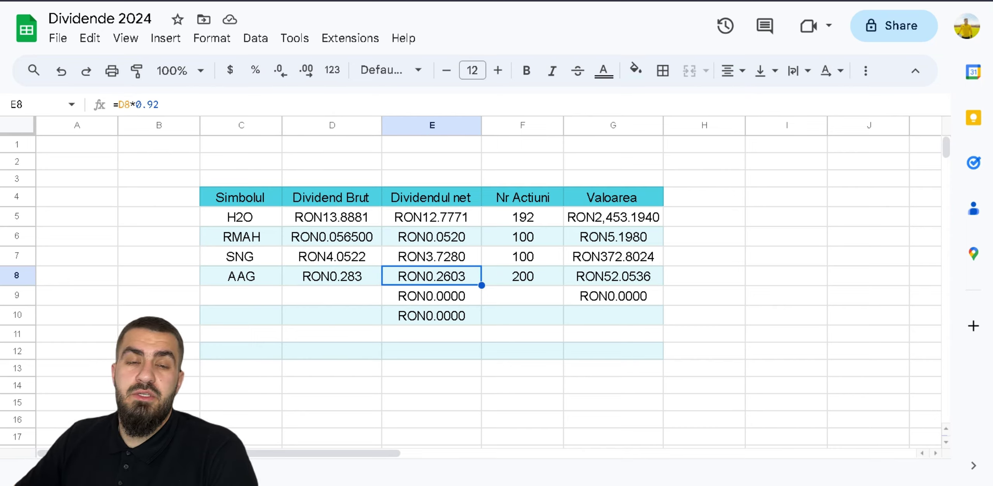
pyautogui.click(431, 257)
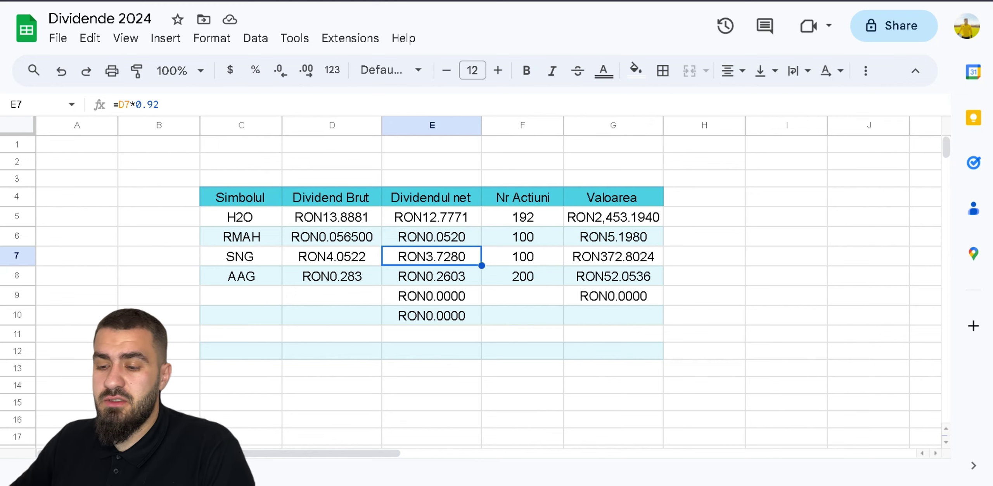
# - Enter EBS as the stock symbol in C9 and copy its gross dividend per share, 13.3271, from the PDF into D9
pyautogui.hotkey('ctrl', 'Tab')
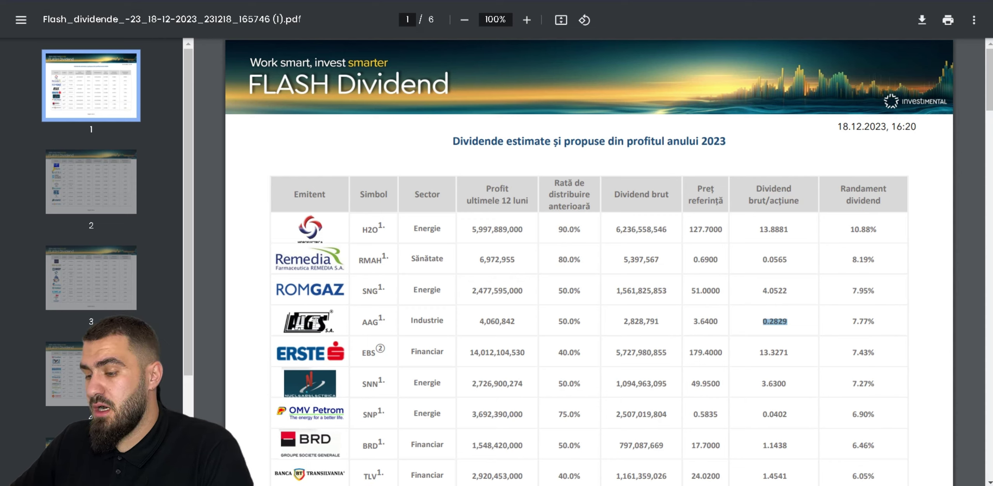
pyautogui.moveTo(759, 352); pyautogui.dragTo(788, 353)
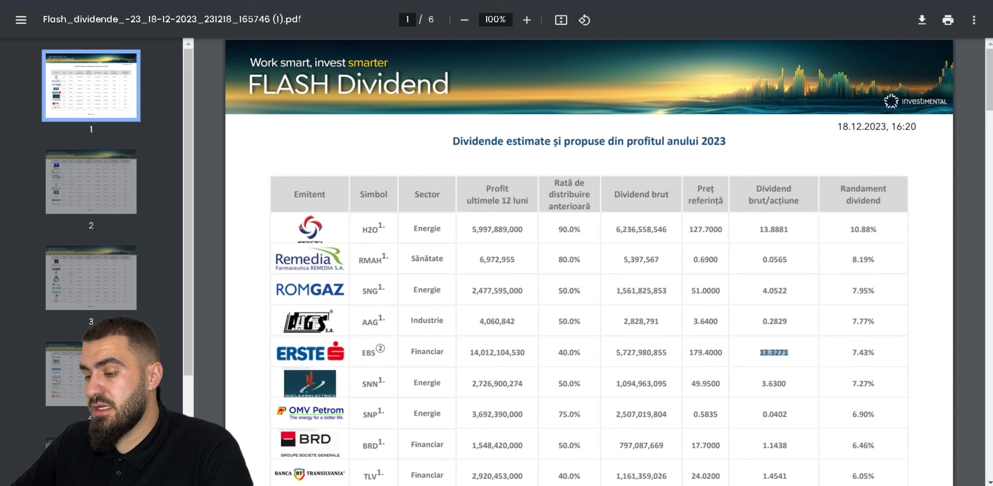
pyautogui.rightClick(777, 351)
pyautogui.click(813, 216)
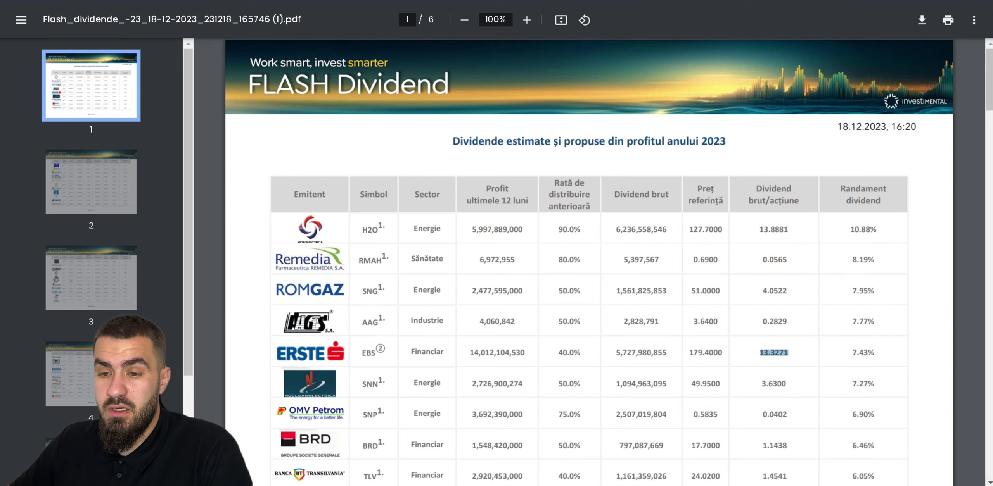
pyautogui.hotkey('ctrl', 'Tab')
pyautogui.click(241, 296)
pyautogui.hotkey('ctrl', 'shift', 'Tab')
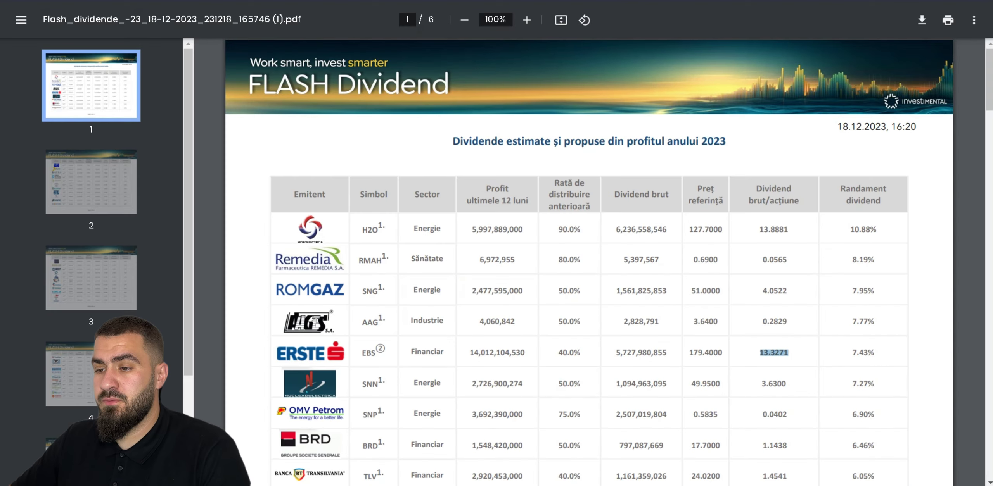
pyautogui.hotkey('ctrl', 'Tab')
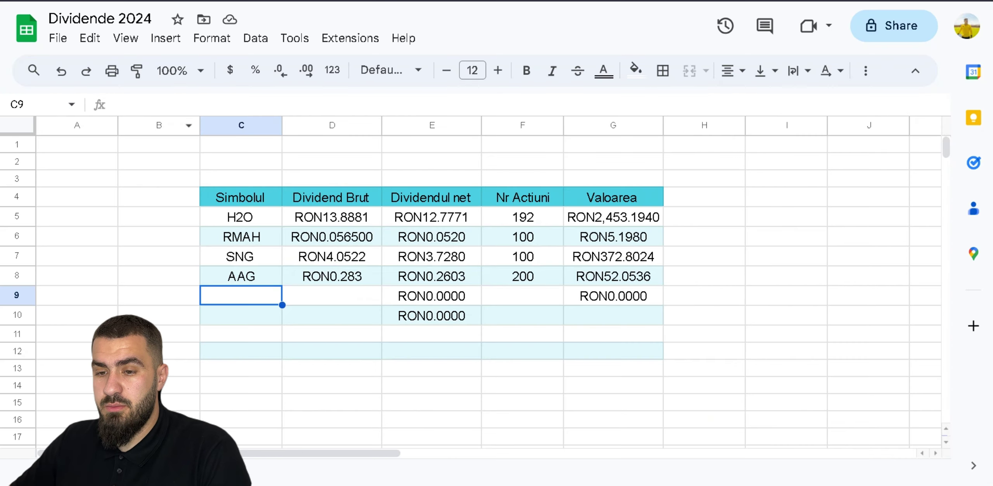
pyautogui.write('eb')
pyautogui.press('BackSpace')
pyautogui.press('BackSpace')
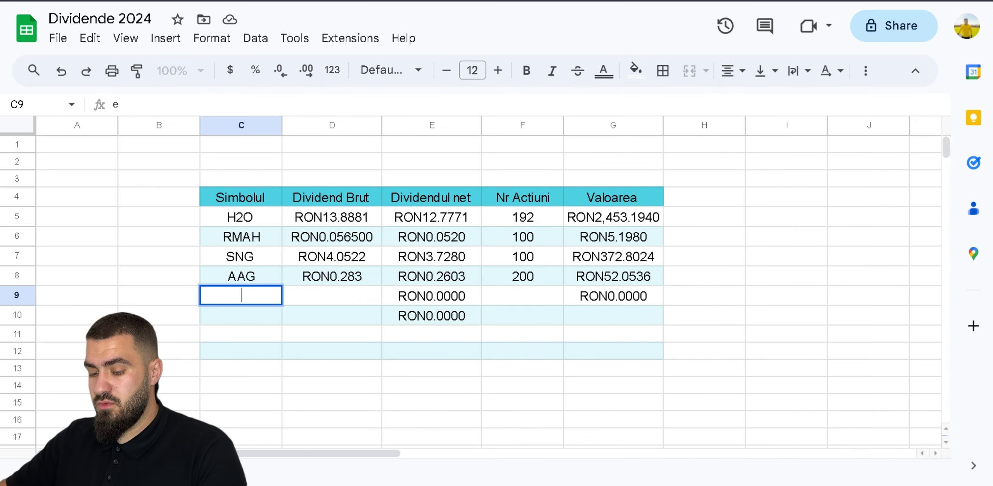
pyautogui.write('E')
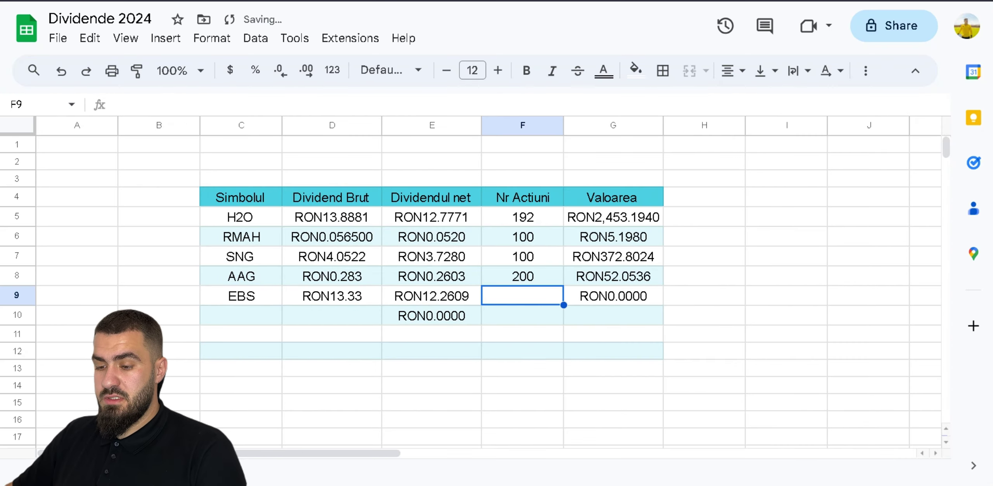
# - Enter 50 as the number of EBS shares in F9
pyautogui.write('10')
pyautogui.press('BackSpace')
pyautogui.press('BackSpace')
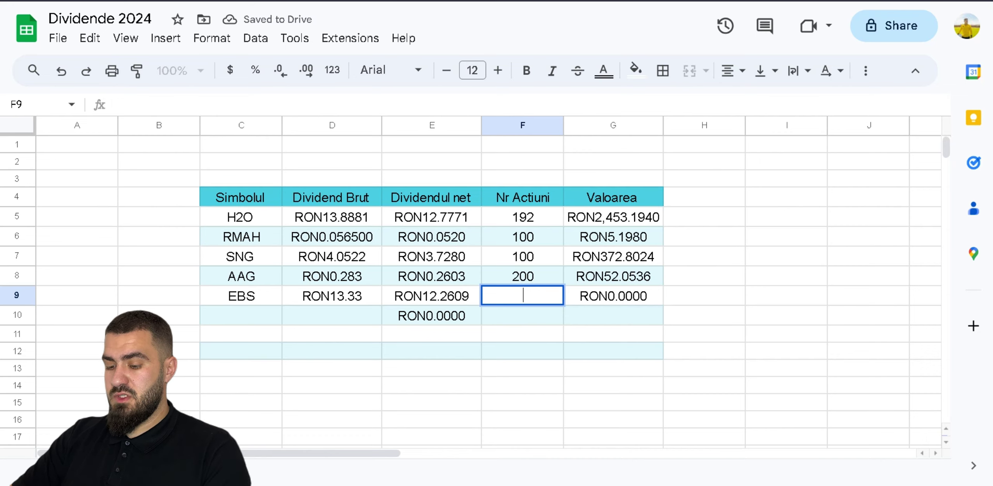
pyautogui.write('50')
pyautogui.press('Return')
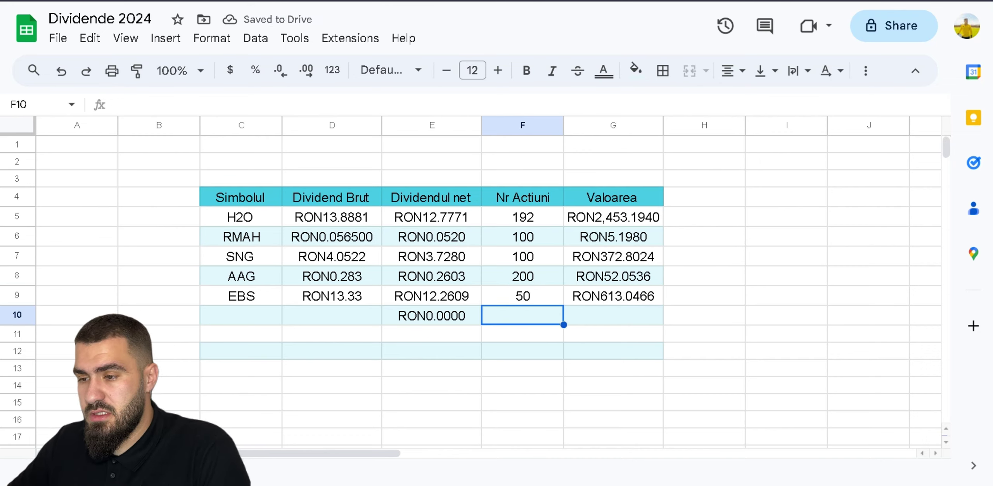
# - Enter SNN as the stock symbol in C10 and its gross dividend per share from the PDF, 3.63, in D10
pyautogui.hotkey('alt', 'Tab')
pyautogui.hotkey('ctrl', 'shift', 'Tab')
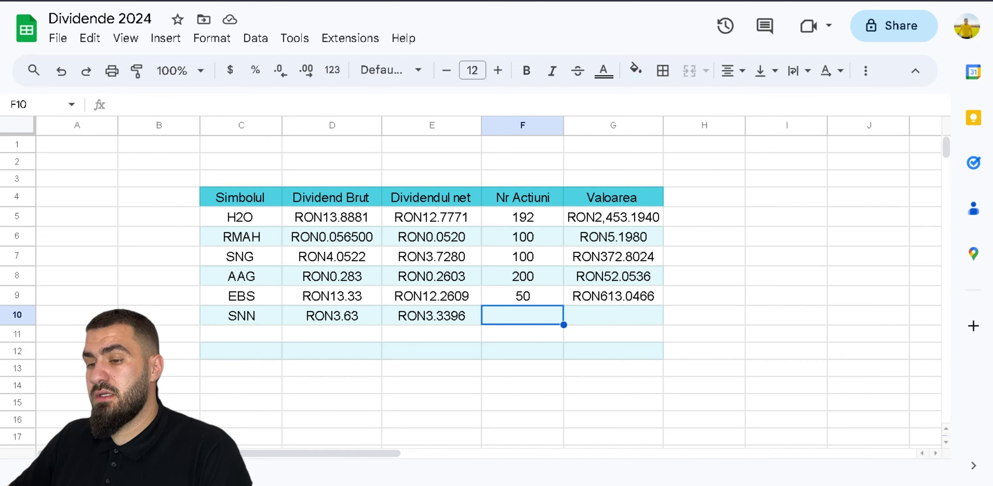
pyautogui.hotkey('ctrl', 'shift', 'Tab')
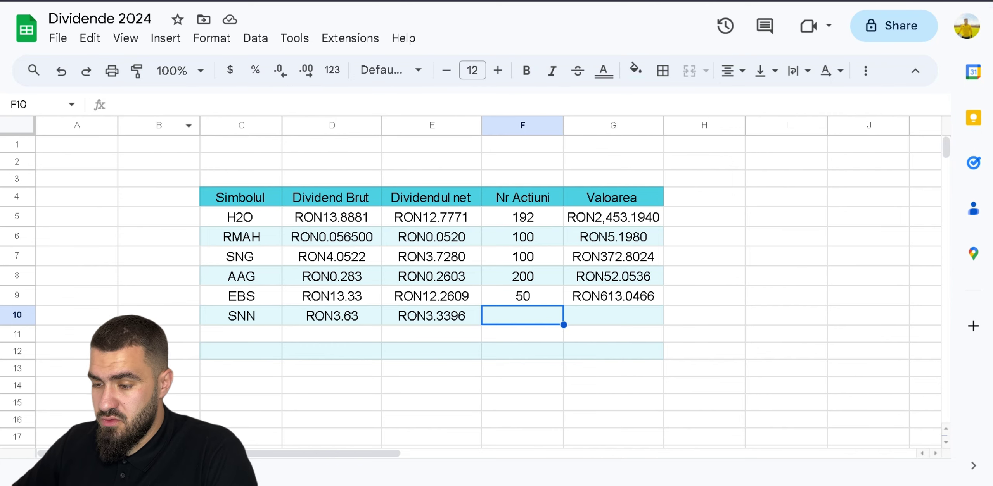
# - Enter 1596 as the number of SNN shares in F10, extend the G9 value formula down to G12 and check the formula in G10
pyautogui.write('1596')
pyautogui.press('Return')
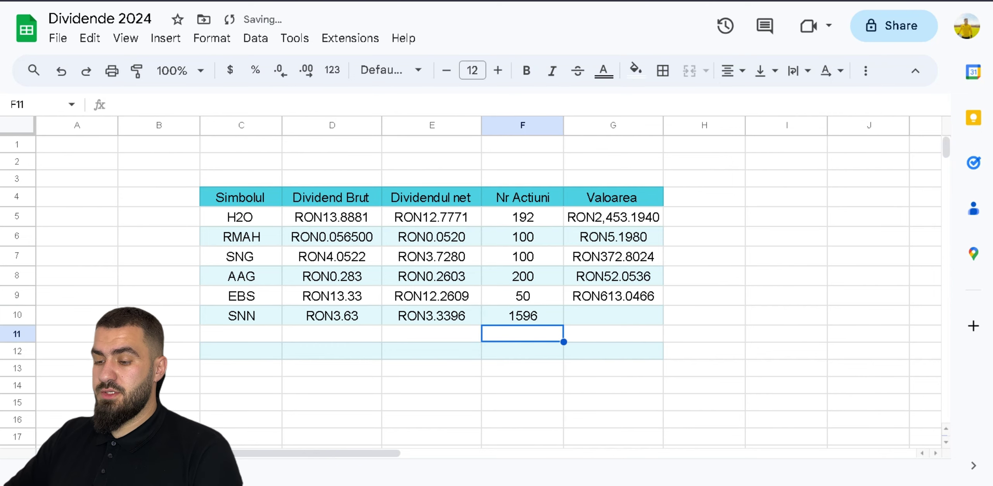
pyautogui.click(613, 295)
pyautogui.moveTo(664, 305); pyautogui.dragTo(663, 364)
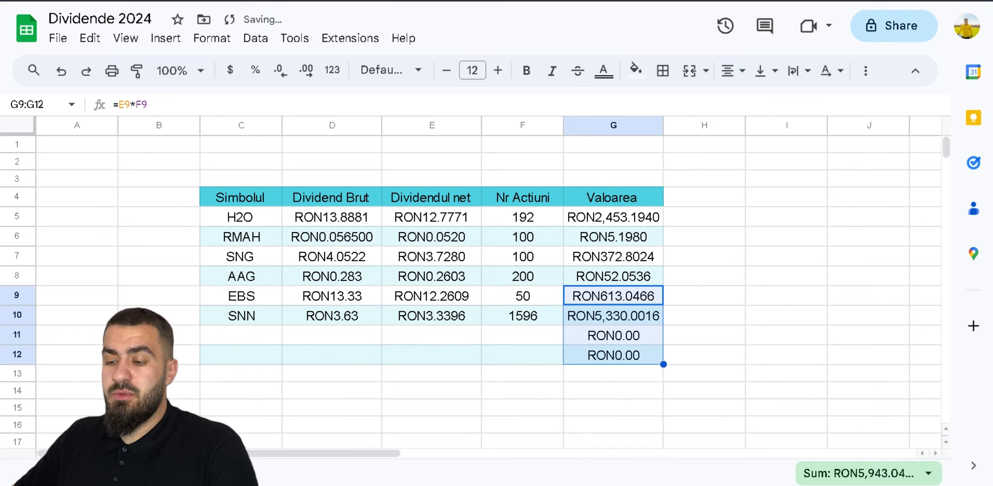
pyautogui.click(613, 316)
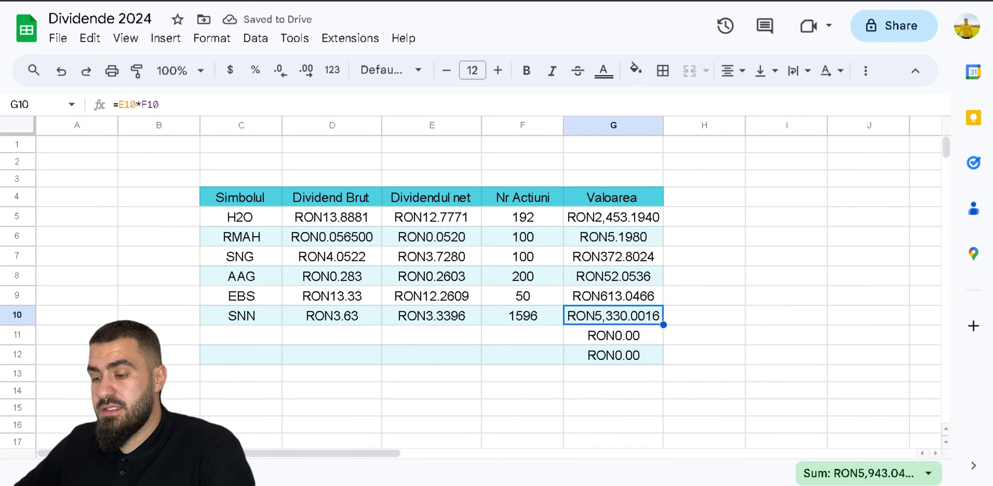
pyautogui.doubleClick(613, 315)
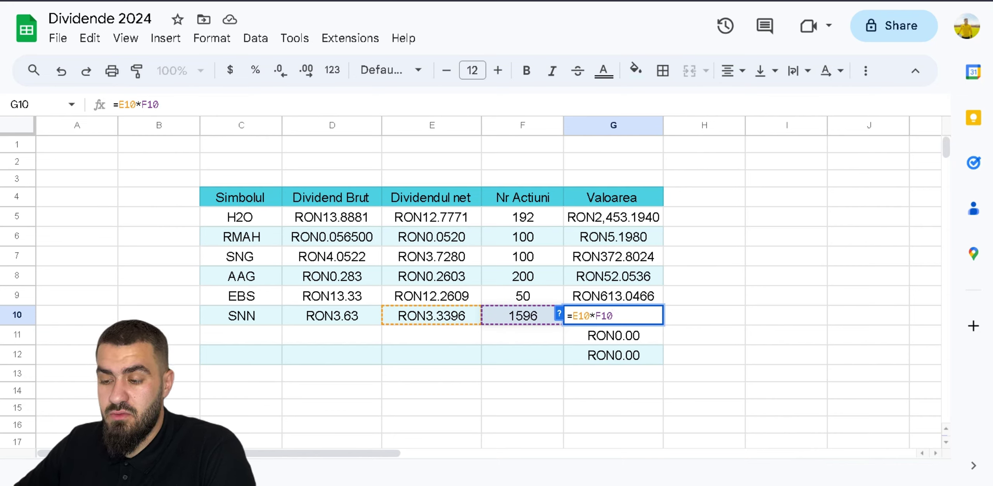
# - Extend the net dividend formula from E10 and the value formula from G12 down to row 15
pyautogui.click(431, 316)
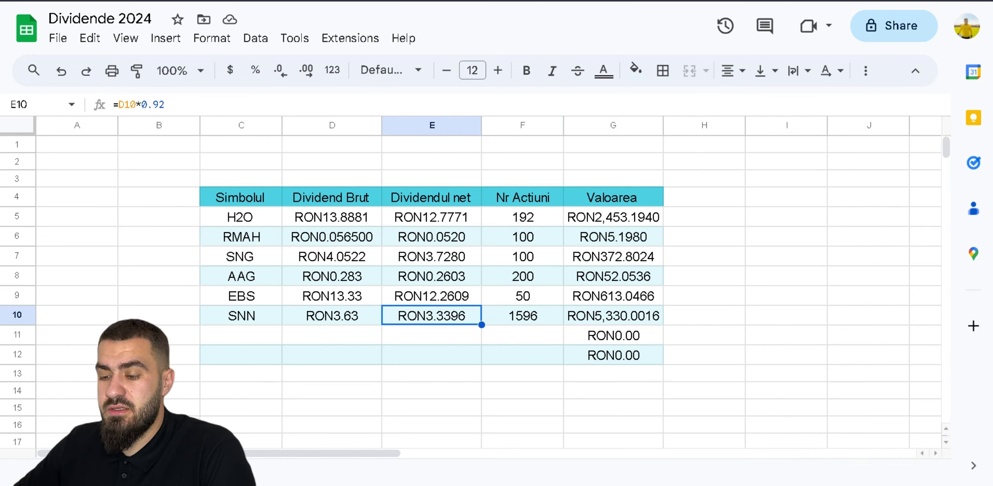
pyautogui.moveTo(481, 326); pyautogui.dragTo(481, 422)
pyautogui.click(613, 355)
pyautogui.moveTo(663, 365); pyautogui.dragTo(663, 417)
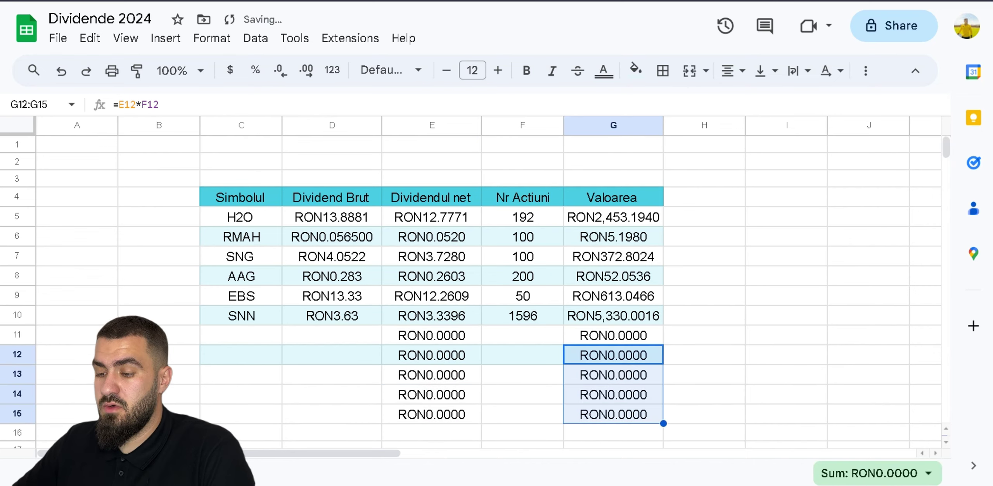
pyautogui.click(240, 355)
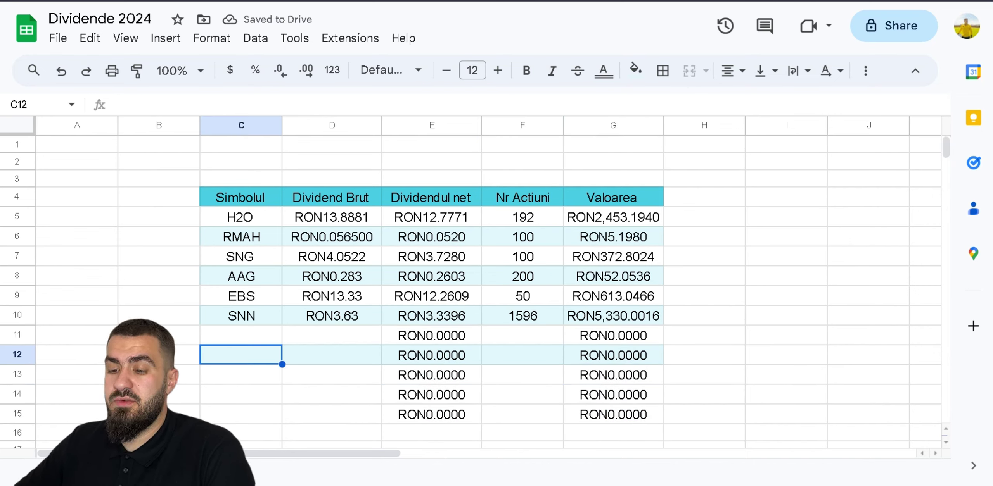
# - Copy SNP's gross dividend per share, 0.0402, from the PDF report and return to the spreadsheet
pyautogui.hotkey('ctrl', 'Tab')
pyautogui.doubleClick(775, 285)
pyautogui.rightClick(782, 285)
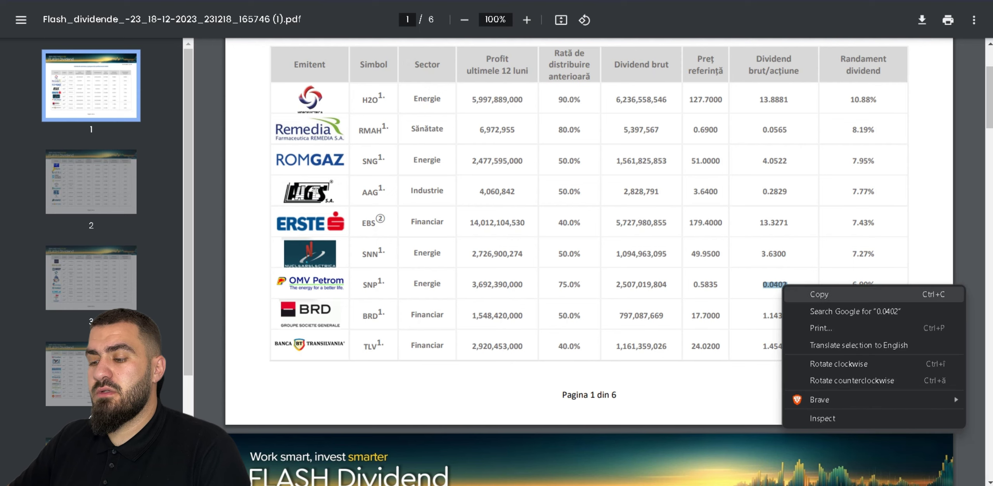
pyautogui.click(791, 295)
pyautogui.hotkey('alt', 'Tab')
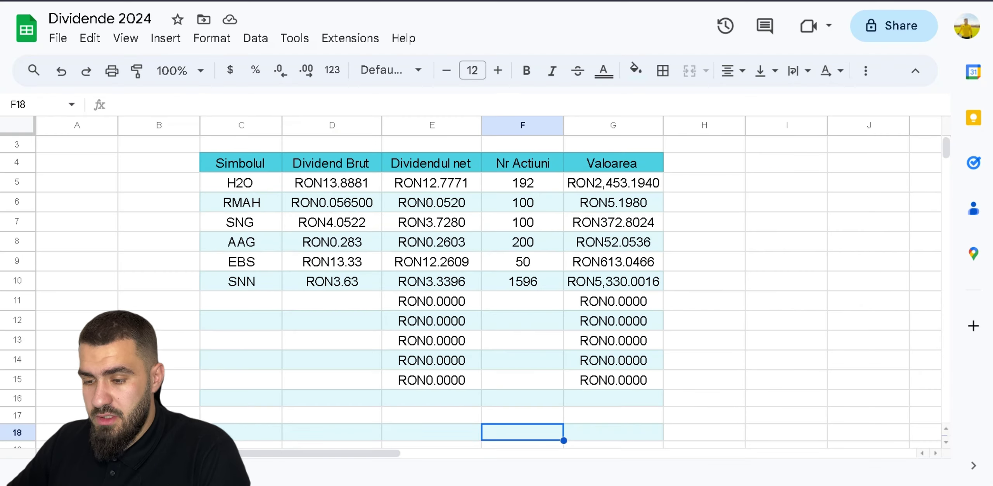
# - Enter SNP as the stock symbol in C11 and paste 0.0402 as its gross dividend in D11
pyautogui.click(240, 301)
pyautogui.write('snp')
pyautogui.press('BackSpace')
pyautogui.press('BackSpace')
pyautogui.press('BackSpace')
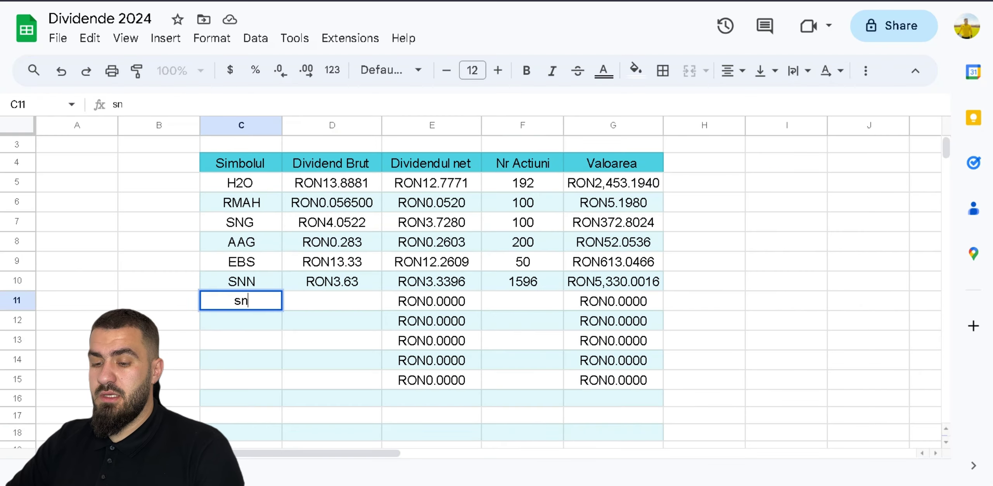
pyautogui.write('SNP')
pyautogui.press('Tab')
pyautogui.hotkey('ctrl', 'v')
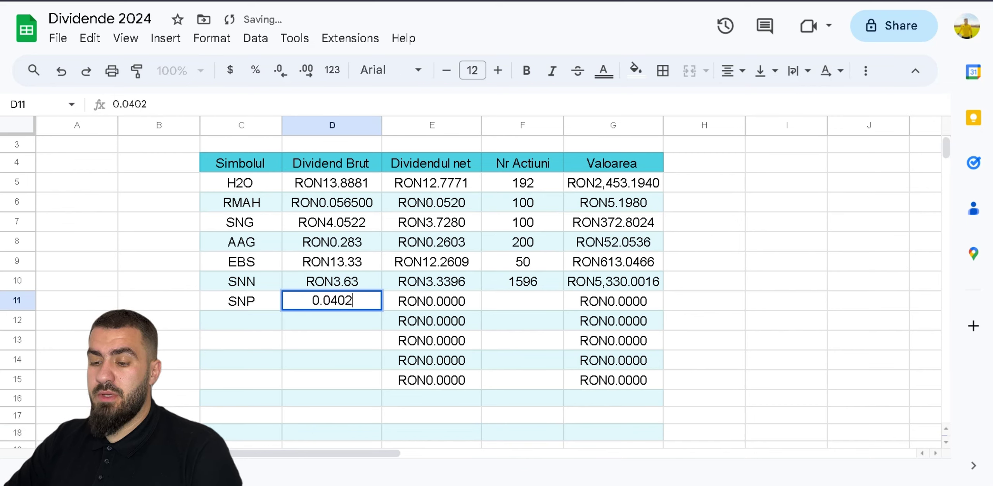
pyautogui.press('Tab')
pyautogui.press('Tab')
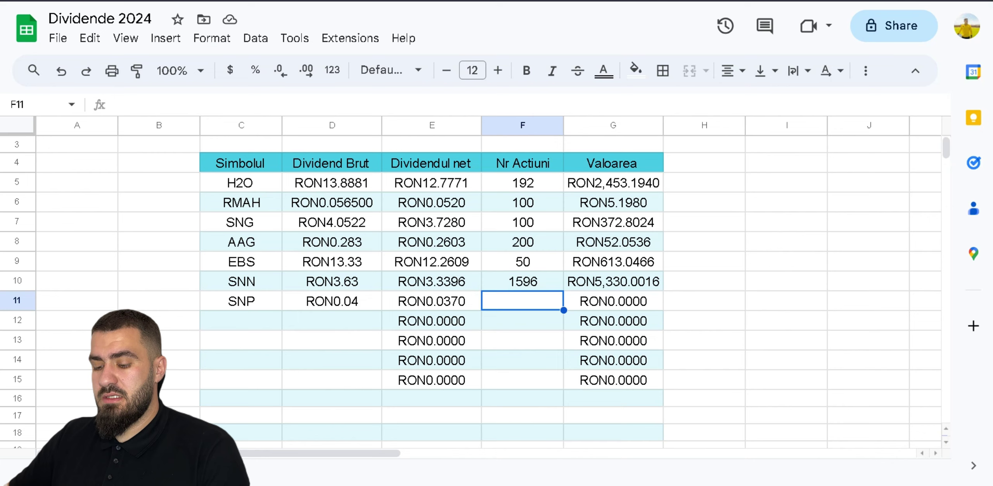
# - Enter 68001 as the number of SNP shares in F11 and review the holdings in the BT Trade portfolio
pyautogui.write('68')
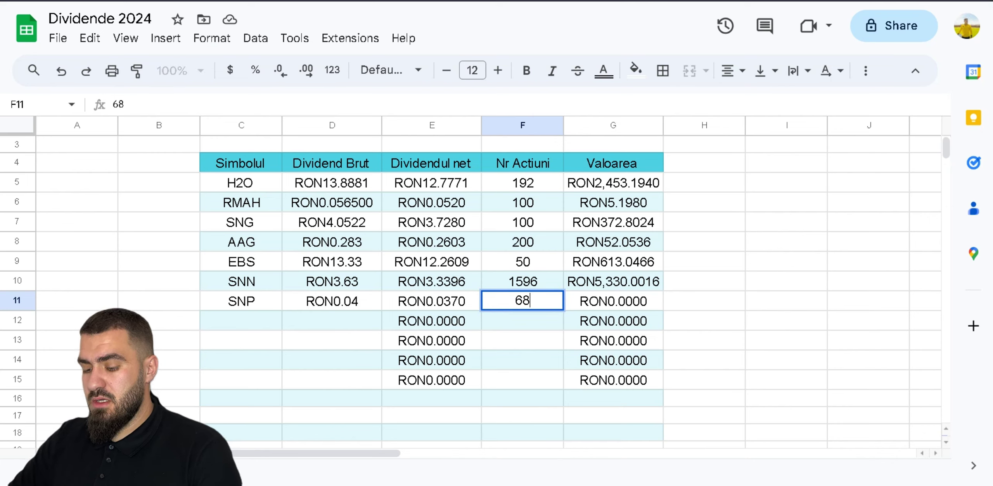
pyautogui.write('001')
pyautogui.press('Return')
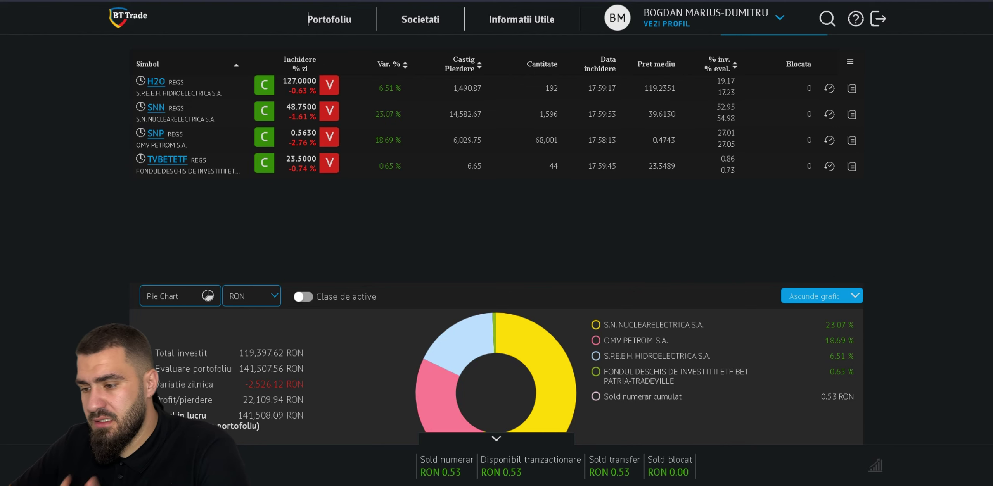
pyautogui.scroll(2, 146, 158)
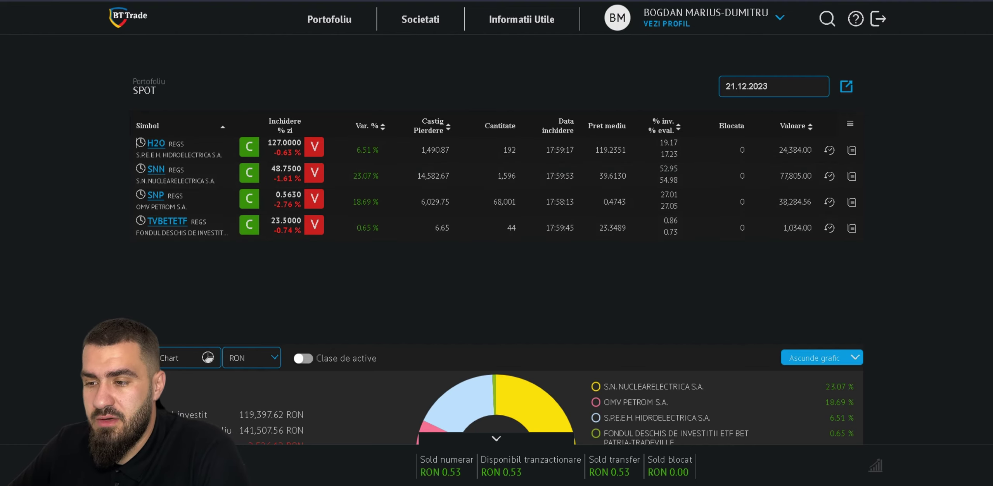
# - Copy BRD's gross dividend per share, 1.1438, from the PDF into D12, with BRD as the stock symbol in C12
pyautogui.hotkey('ctrl', 'Tab')
pyautogui.scroll(-1, 589, 262)
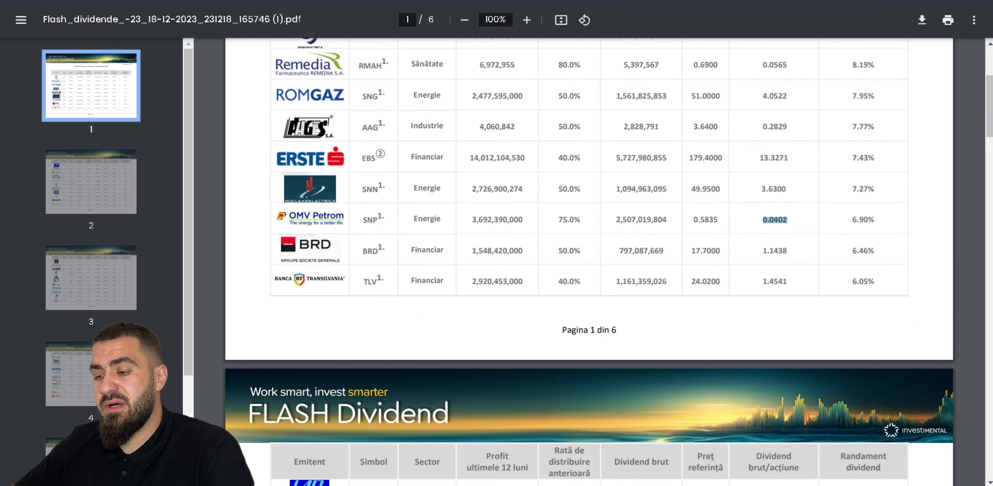
pyautogui.doubleClick(775, 251)
pyautogui.rightClick(775, 252)
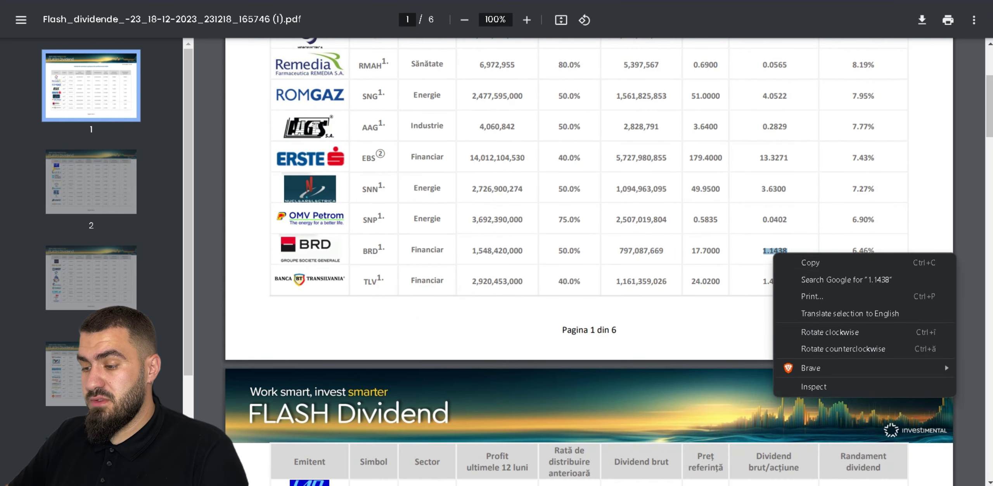
pyautogui.click(810, 262)
pyautogui.hotkey('ctrl', 'shift', 'Tab')
pyautogui.hotkey('ctrl', 'v')
# - Enter 1000 as the number of BRD shares in F12
pyautogui.click(522, 321)
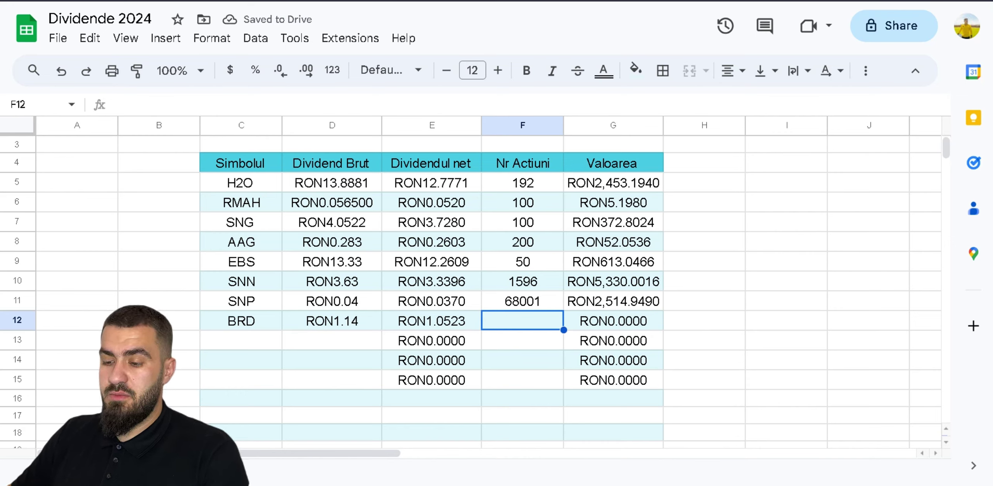
pyautogui.write('1000')
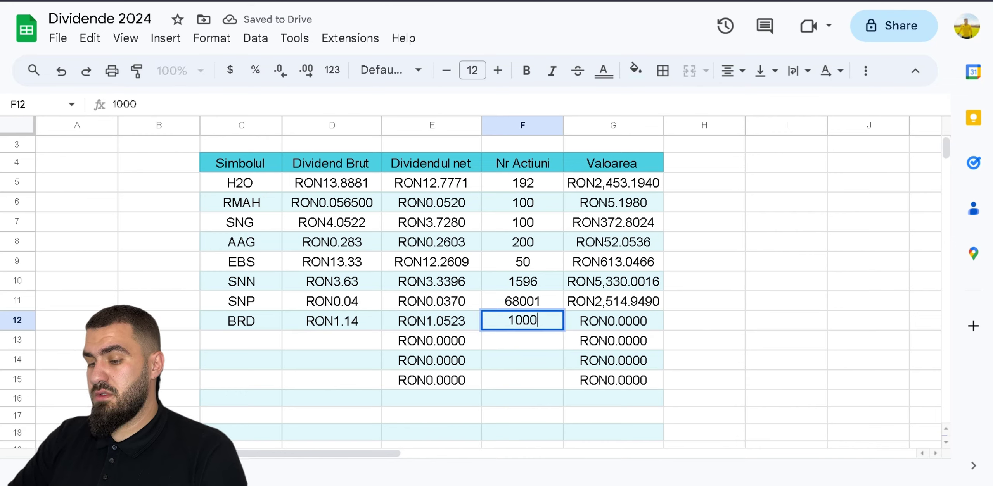
pyautogui.press('Return')
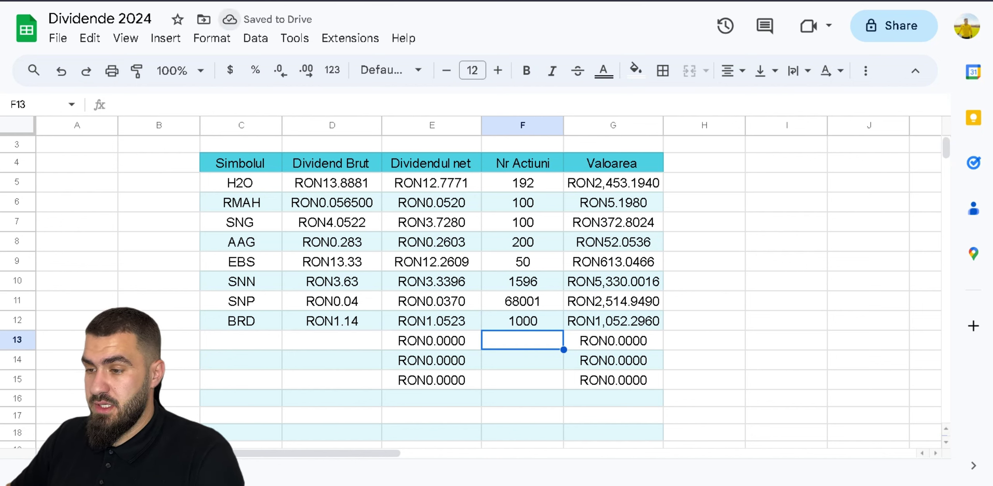
# - Enter TLV as the stock symbol in C13 and copy its gross dividend per share, 1.4541, from the PDF into D13
pyautogui.hotkey('ctrl', 'Tab')
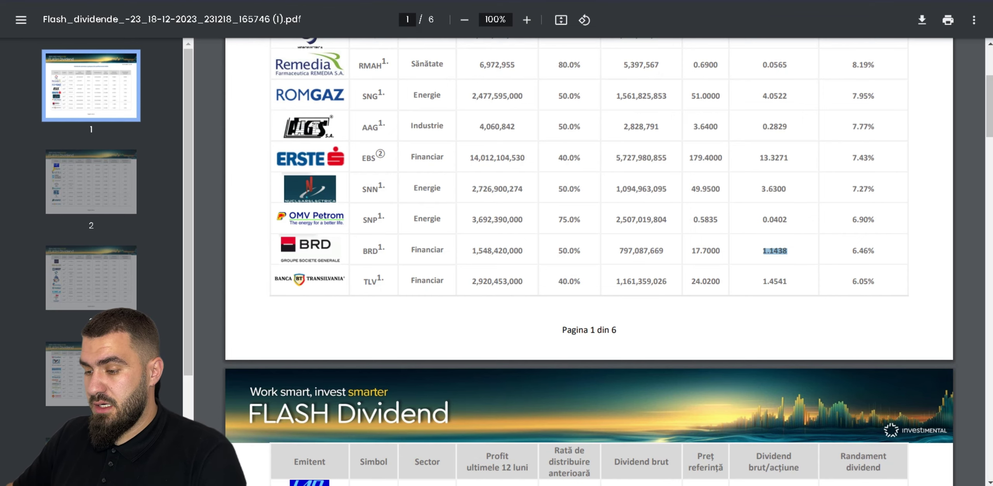
pyautogui.moveTo(763, 282); pyautogui.dragTo(787, 281)
pyautogui.rightClick(777, 280)
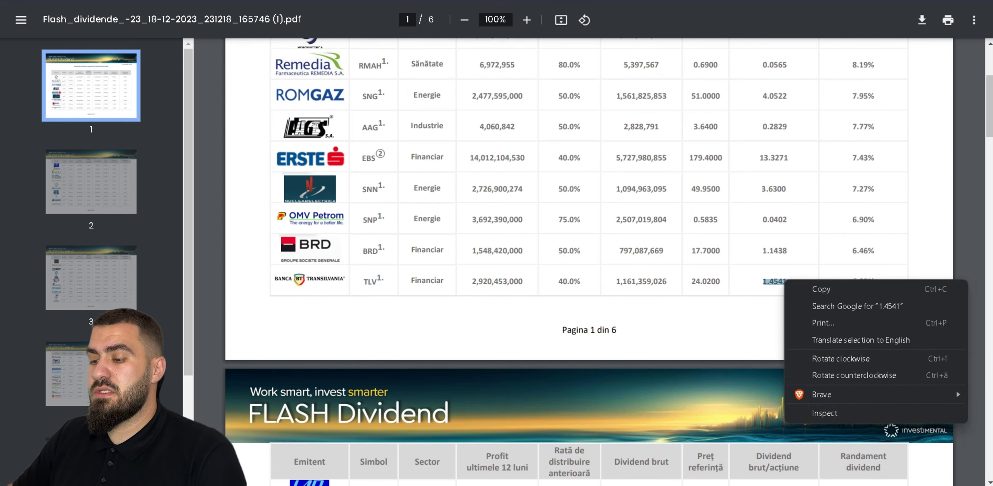
pyautogui.click(799, 290)
pyautogui.hotkey('alt', 'Tab')
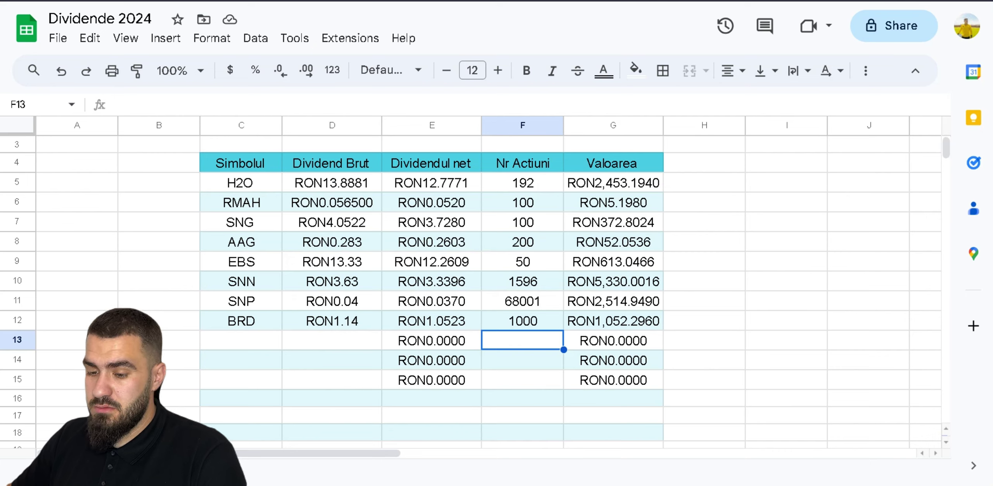
pyautogui.click(241, 340)
pyautogui.write('TLV')
pyautogui.press('Tab')
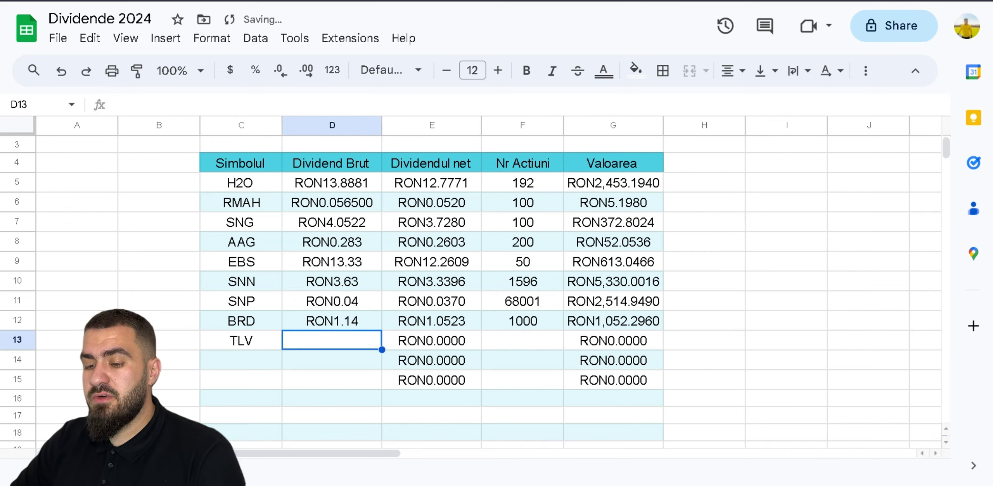
pyautogui.write('1.45')
pyautogui.press('Tab')
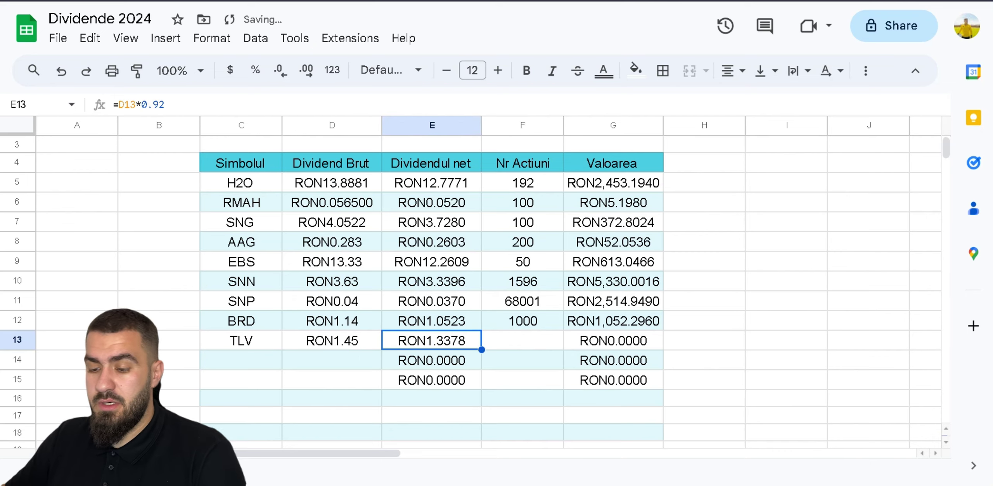
pyautogui.press('Tab')
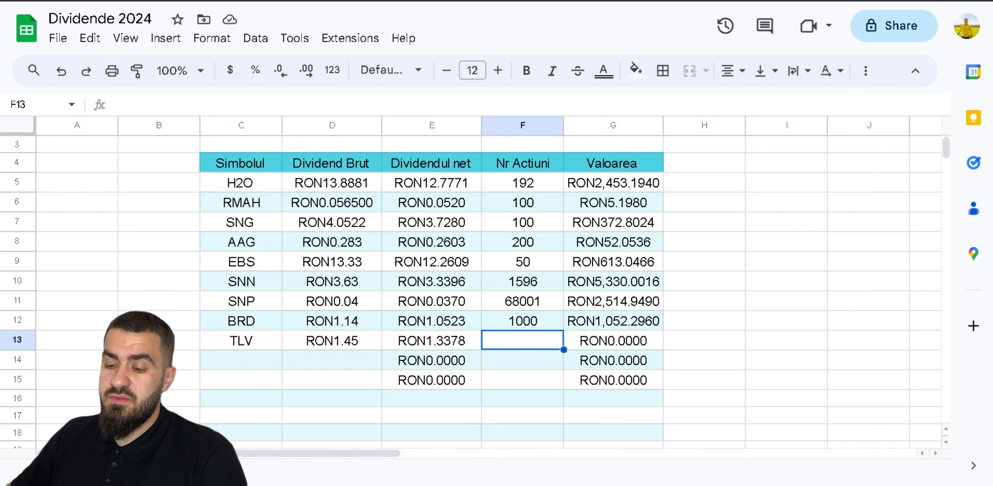
# - Check TLV's gross dividend in D13 and enter 443 as the number of TLV shares in F13
pyautogui.click(331, 341)
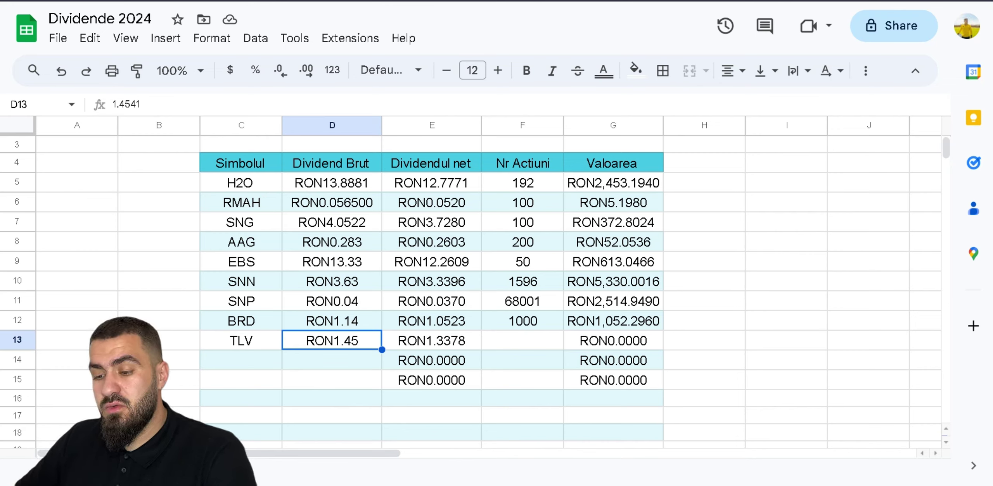
pyautogui.click(522, 341)
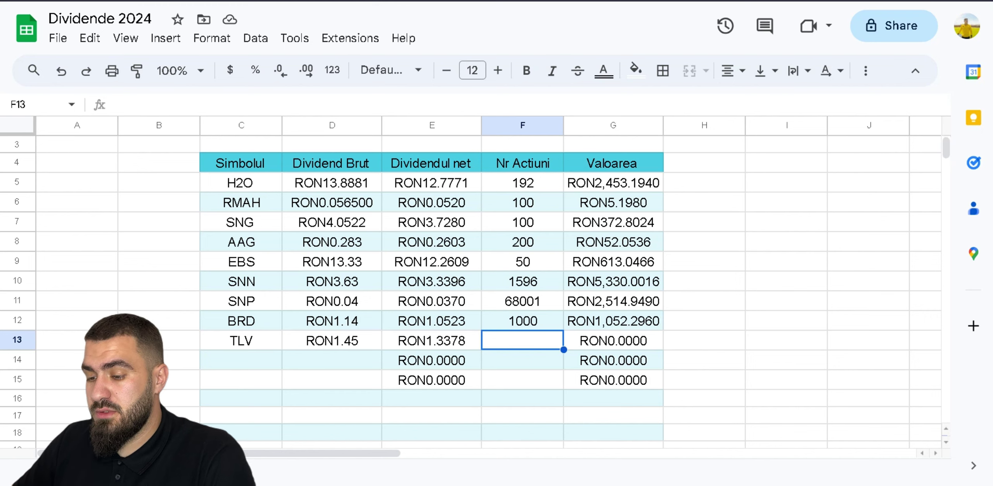
pyautogui.write('443')
pyautogui.press('Return')
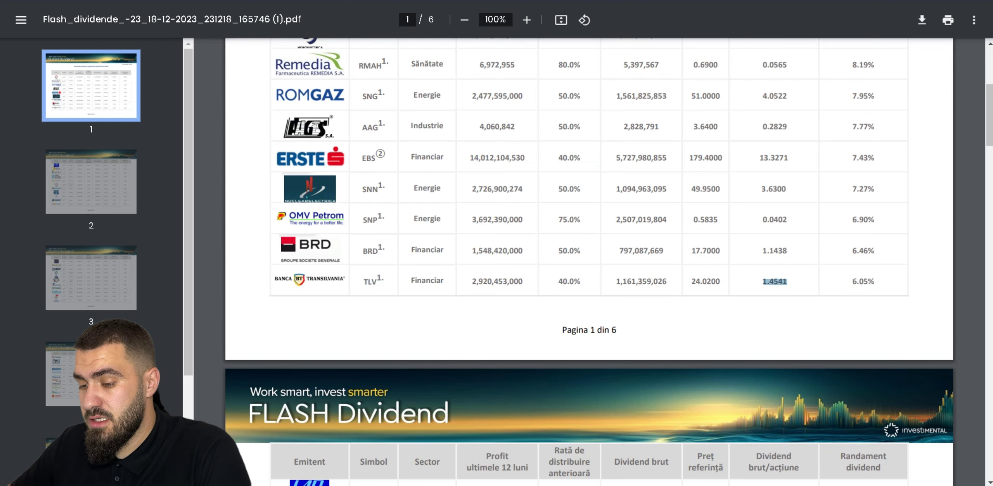
# - Fill row 14 for IARV with its gross dividend per share from page 2 of the PDF, 0.8002, and 302 shares
pyautogui.click(56, 160)
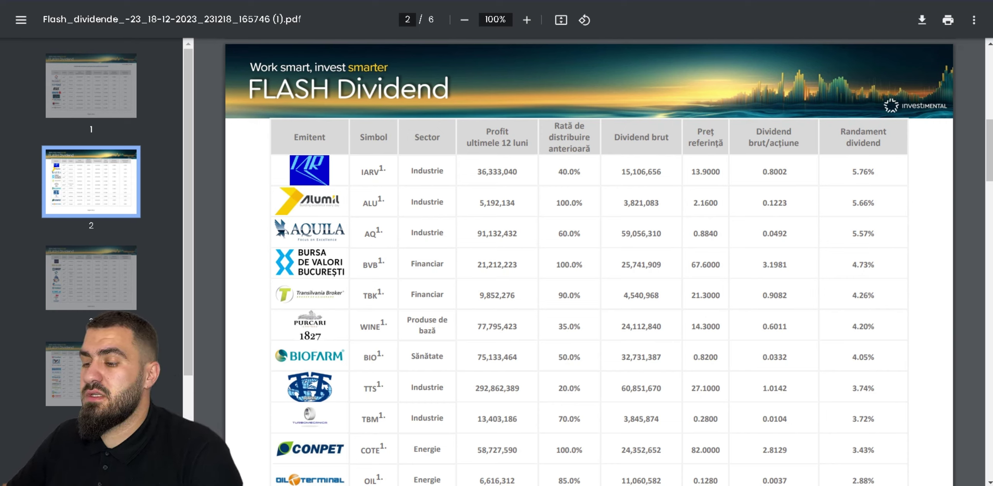
pyautogui.moveTo(763, 172); pyautogui.dragTo(787, 172)
pyautogui.rightClick(776, 171)
pyautogui.click(818, 183)
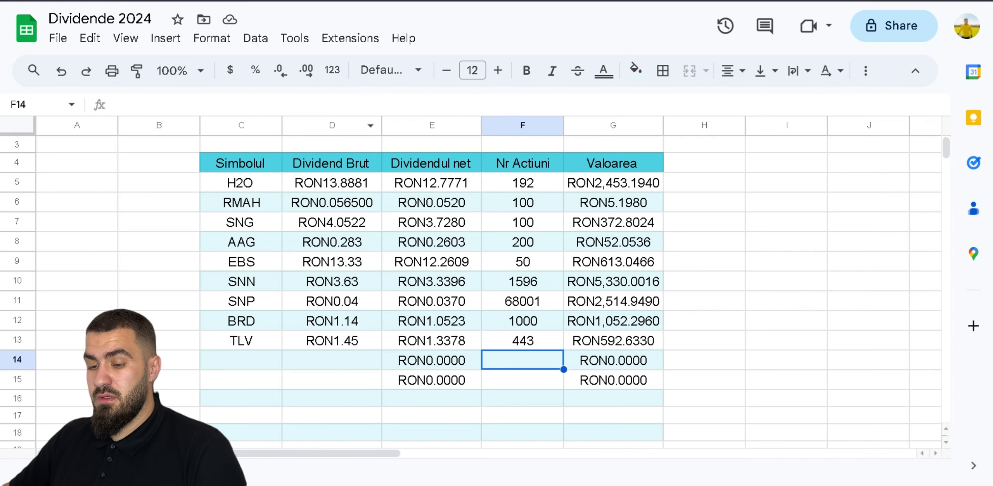
pyautogui.click(332, 360)
pyautogui.hotkey('ctrl', 'v')
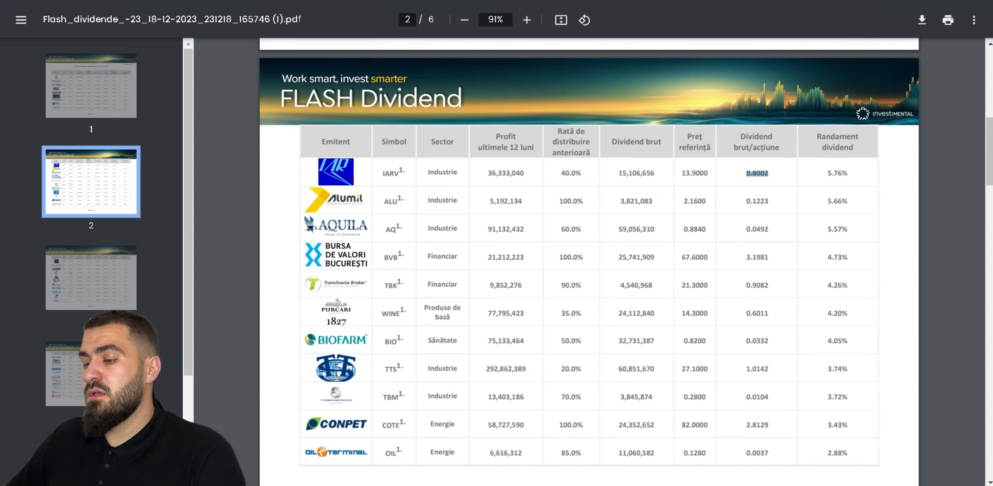
# - Fill row 15 for ALU with its gross dividend per share from page 2 of the PDF, 0.1223, and 502 shares
pyautogui.doubleClick(757, 201)
pyautogui.rightClick(755, 201)
pyautogui.click(776, 211)
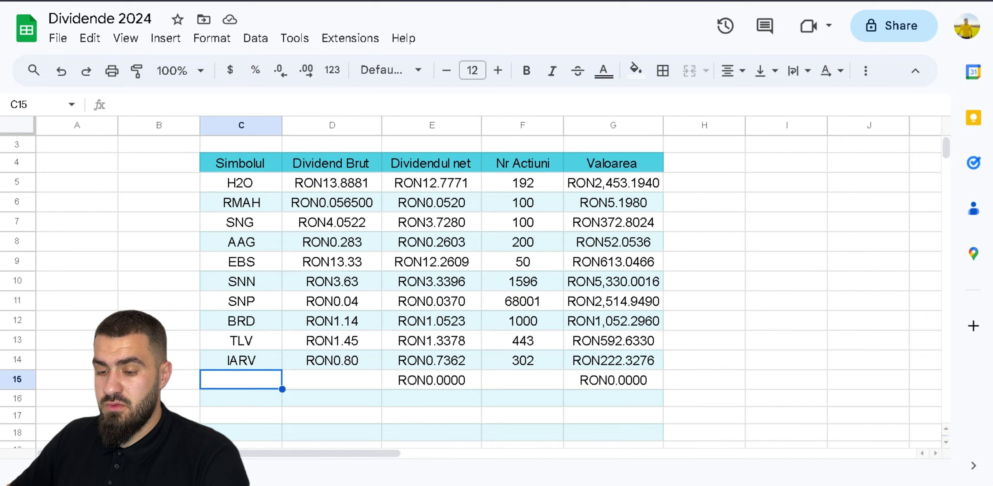
pyautogui.doubleClick(331, 381)
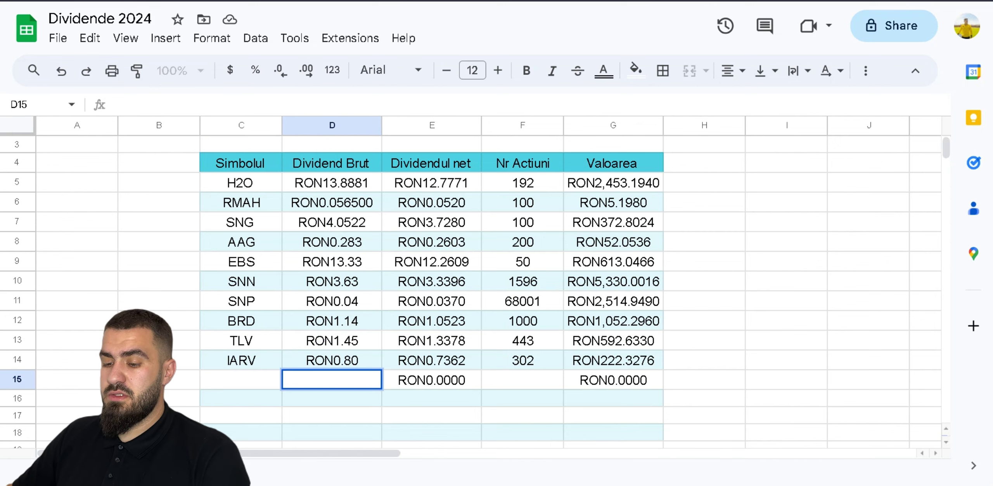
pyautogui.hotkey('ctrl', 'v')
pyautogui.click(240, 380)
pyautogui.hotkey('ctrl', 'Tab')
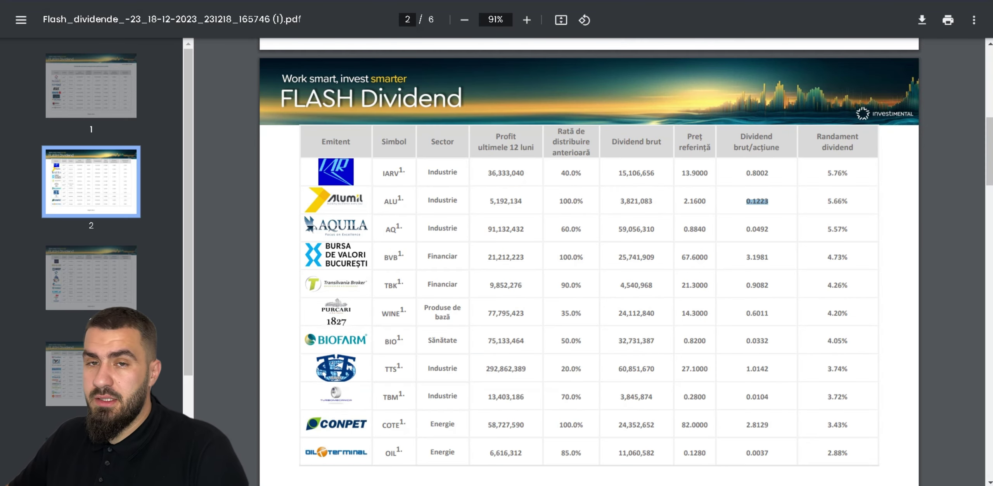
pyautogui.scroll(3, 589, 262)
pyautogui.scroll(-3, 589, 262)
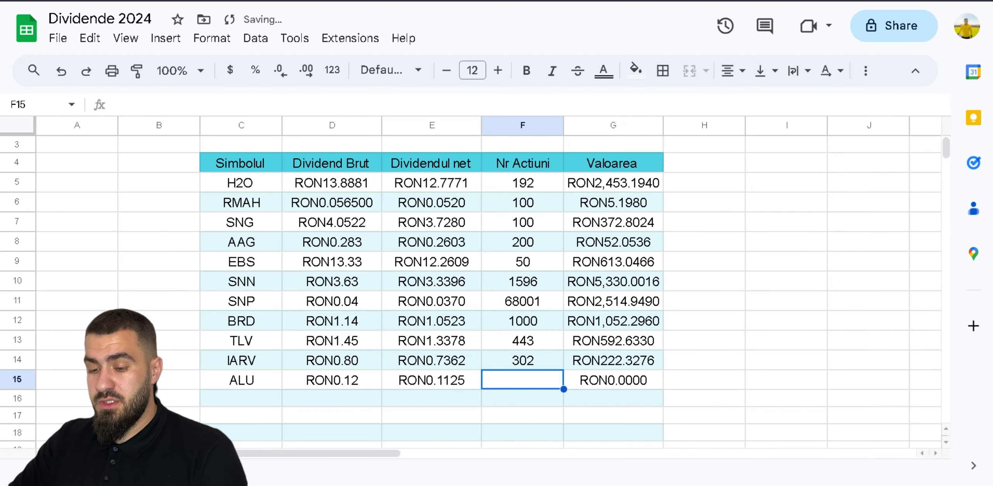
pyautogui.write('502')
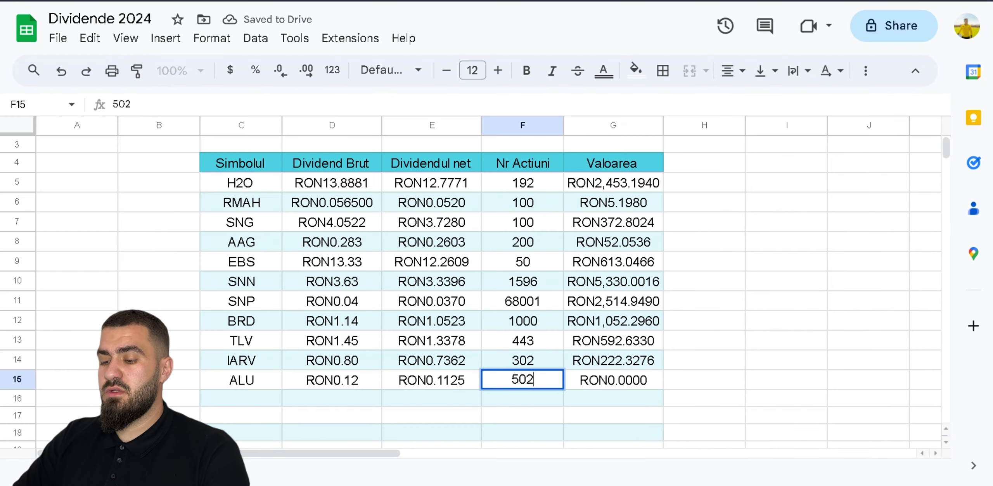
pyautogui.press('Return')
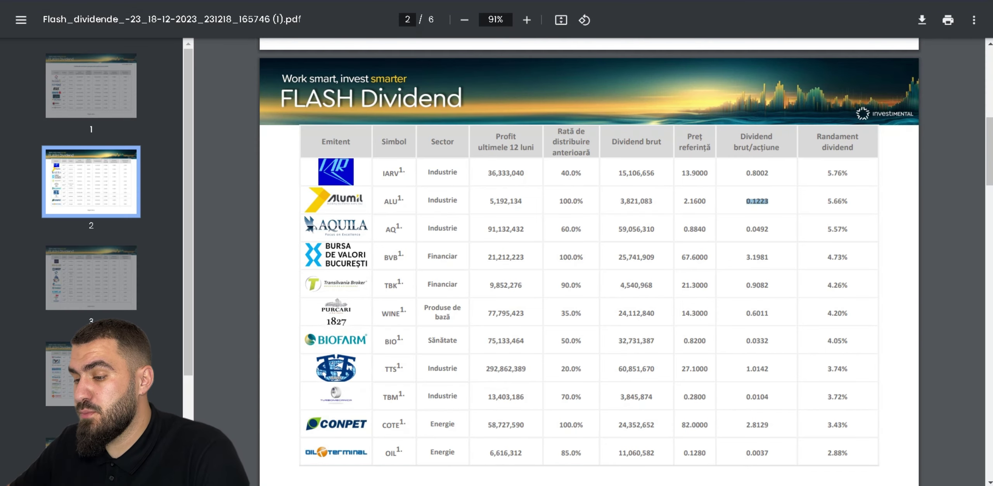
# - Enter AQ in C16 with its PDF gross dividend per share, 0.0492, in D16, and extend the net dividend formula down to E18
pyautogui.rightClick(762, 230)
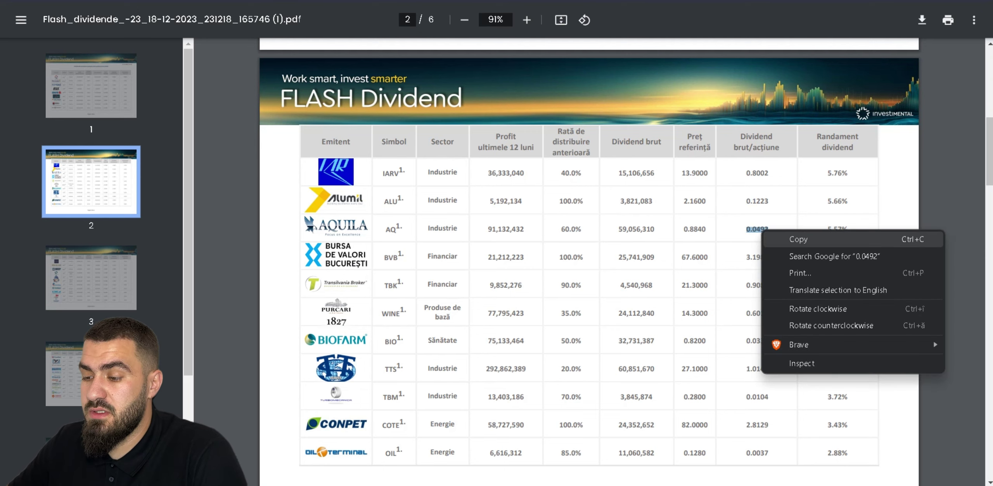
pyautogui.click(791, 240)
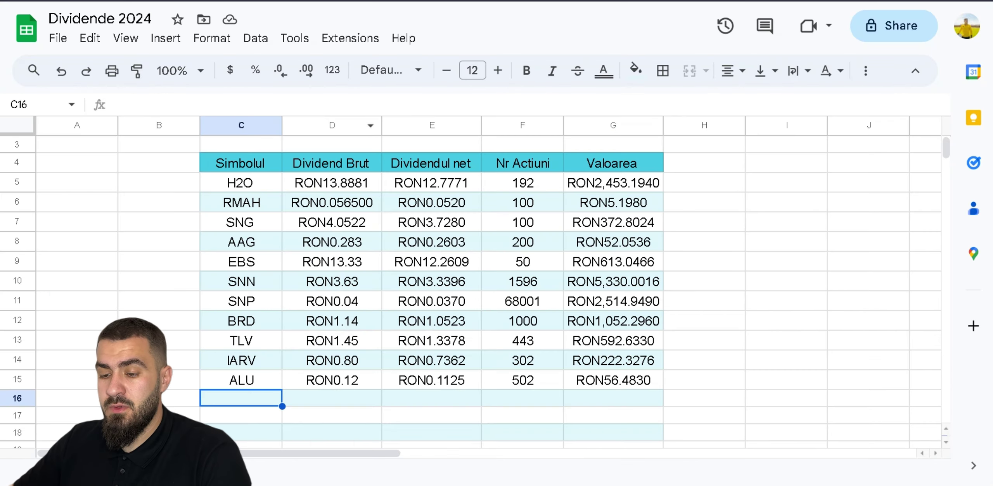
pyautogui.click(332, 398)
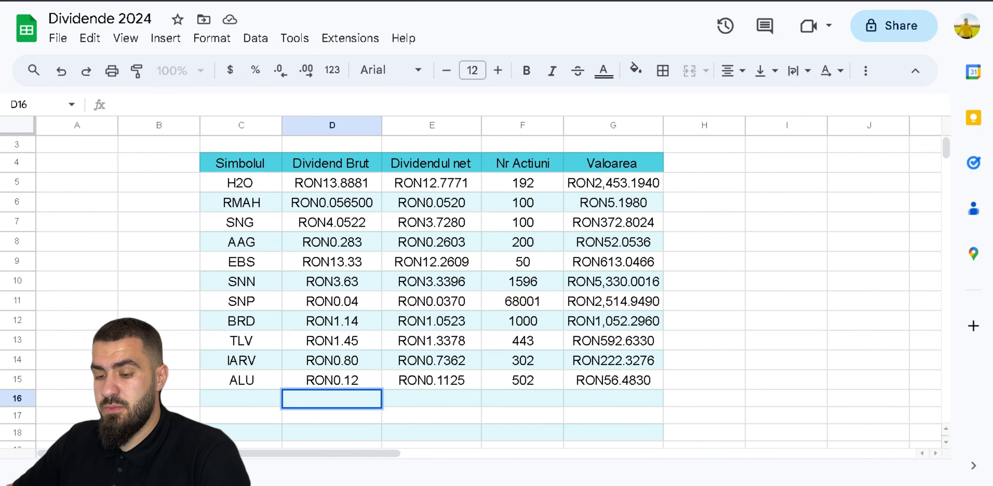
pyautogui.hotkey('ctrl', 'v')
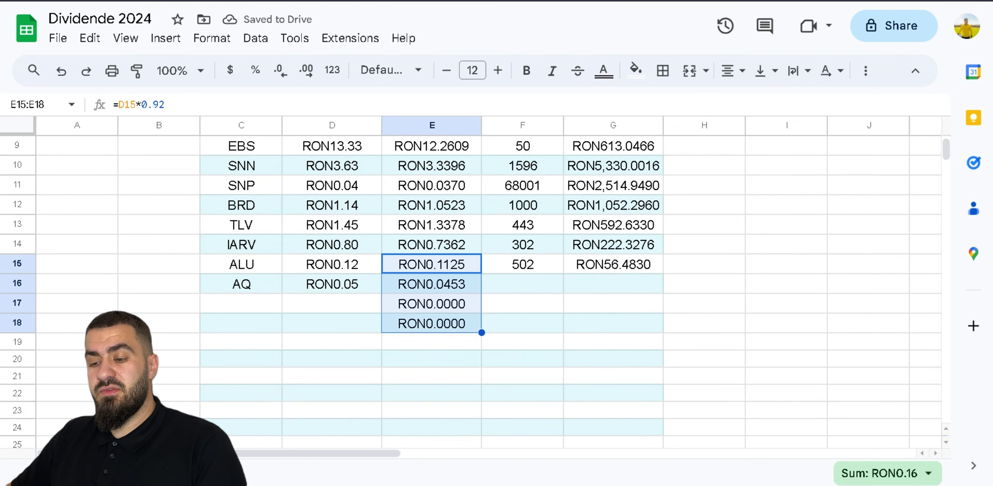
# - Enter 55444 as the number of AQ shares in F16 and extend the value formula from G15 down to G21
pyautogui.click(522, 284)
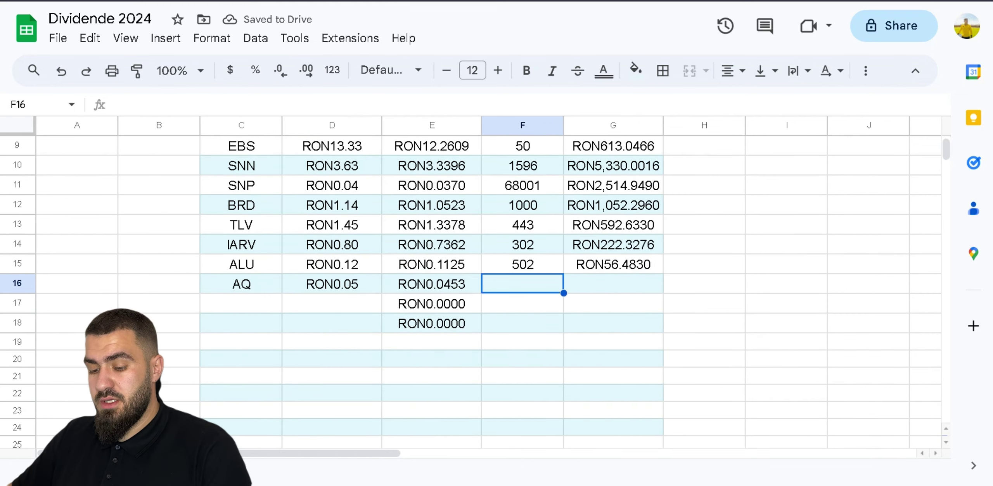
pyautogui.write('55')
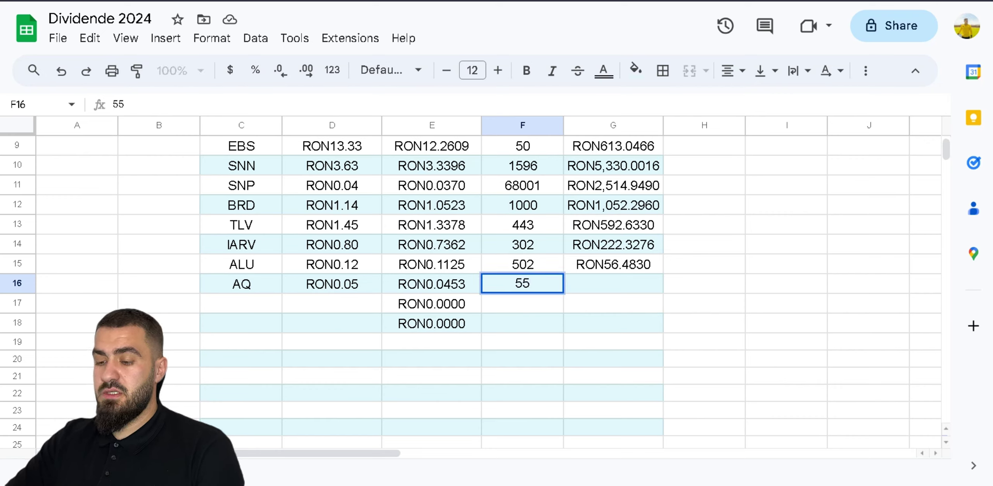
pyautogui.write('444')
pyautogui.press('Return')
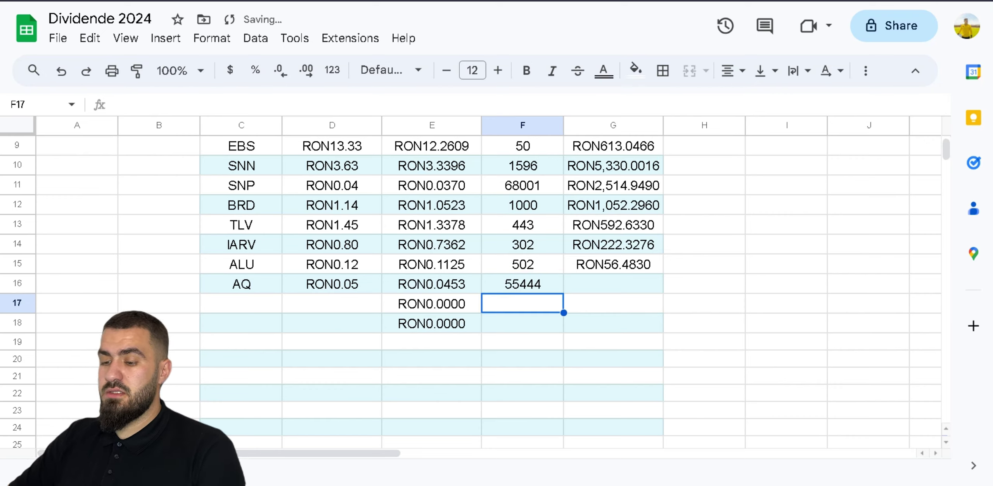
pyautogui.click(613, 245)
pyautogui.click(613, 265)
pyautogui.moveTo(662, 273); pyautogui.dragTo(644, 377)
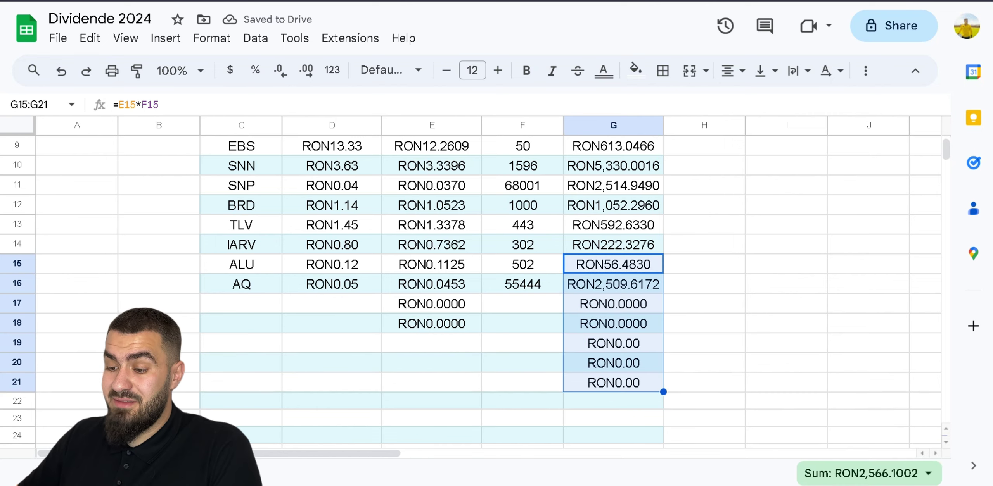
# - Copy BVB's gross dividend per share, 3.1981, from page 2 of the PDF into D17 of the spreadsheet
pyautogui.hotkey('ctrl', 'Tab')
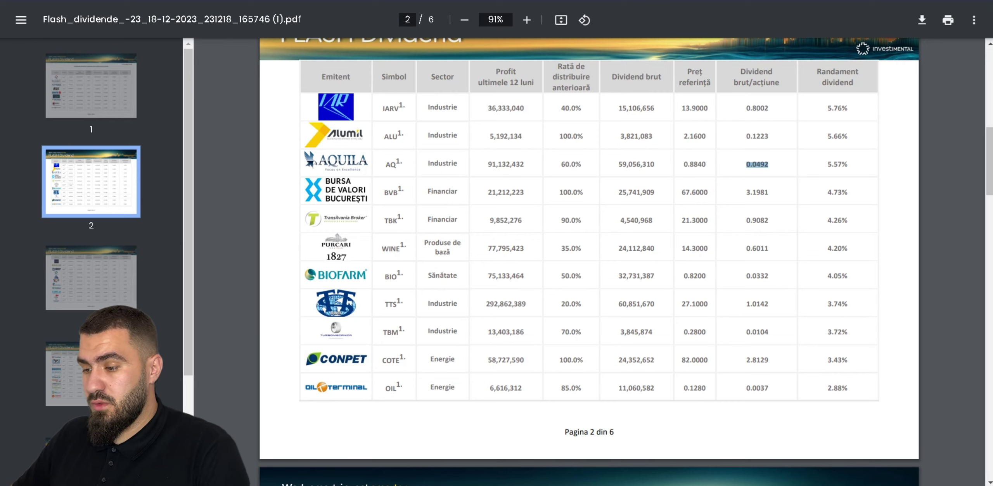
pyautogui.doubleClick(756, 192)
pyautogui.rightClick(749, 193)
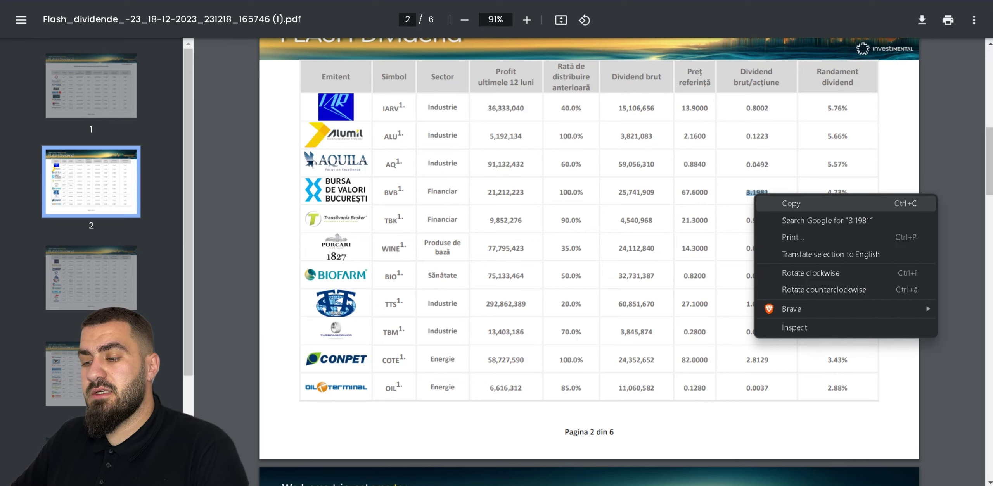
pyautogui.click(772, 202)
pyautogui.press('Escape')
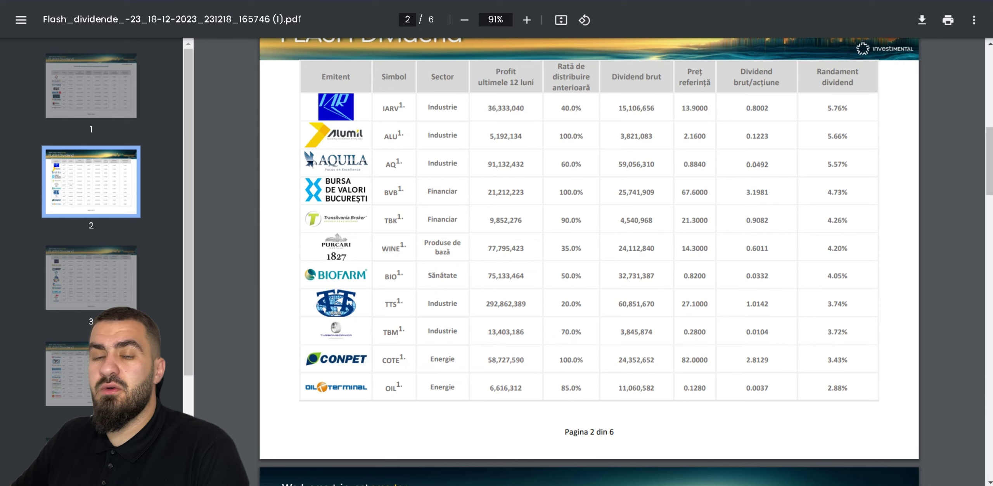
pyautogui.hotkey('alt', 'Tab')
pyautogui.doubleClick(331, 343)
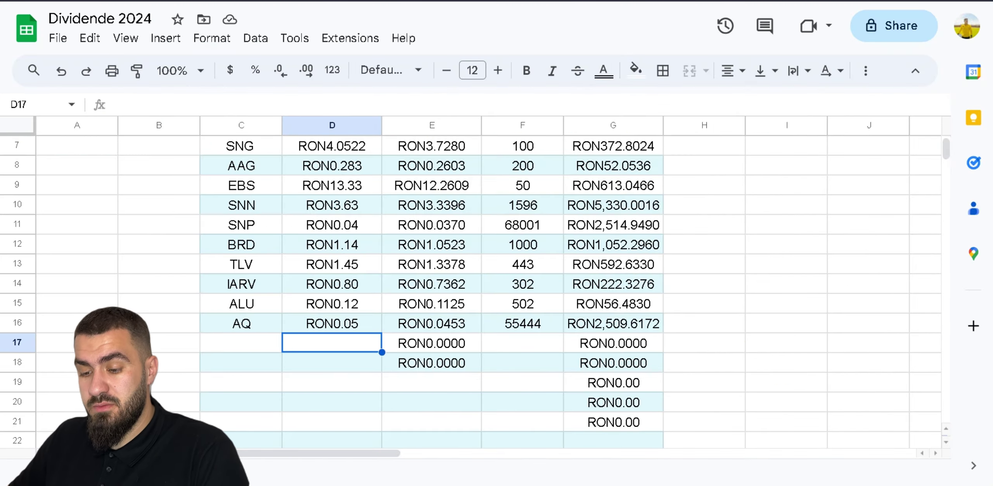
pyautogui.hotkey('ctrl', 'v')
# - Enter BVB as the stock symbol in C17 and 230 as its number of shares in F17
pyautogui.click(241, 343)
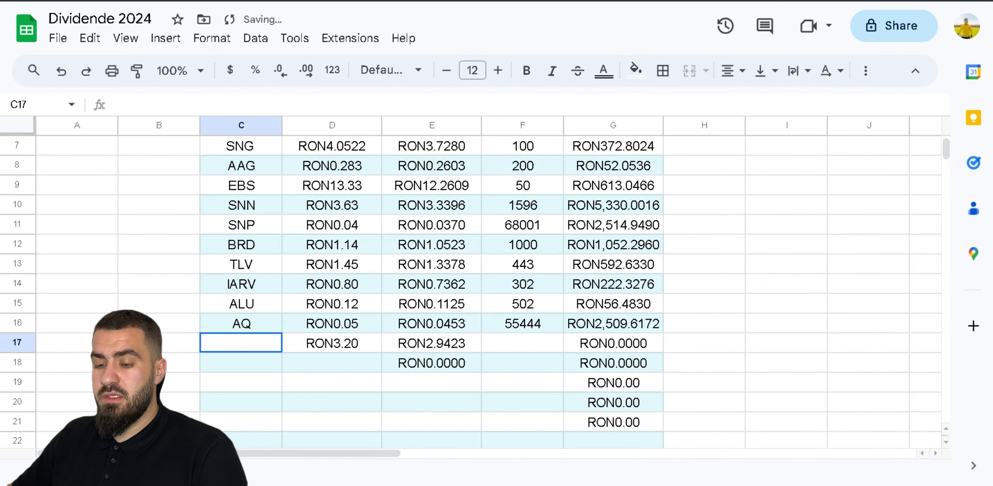
pyautogui.write('BVB')
pyautogui.press('Tab')
pyautogui.press('Tab')
pyautogui.press('Tab')
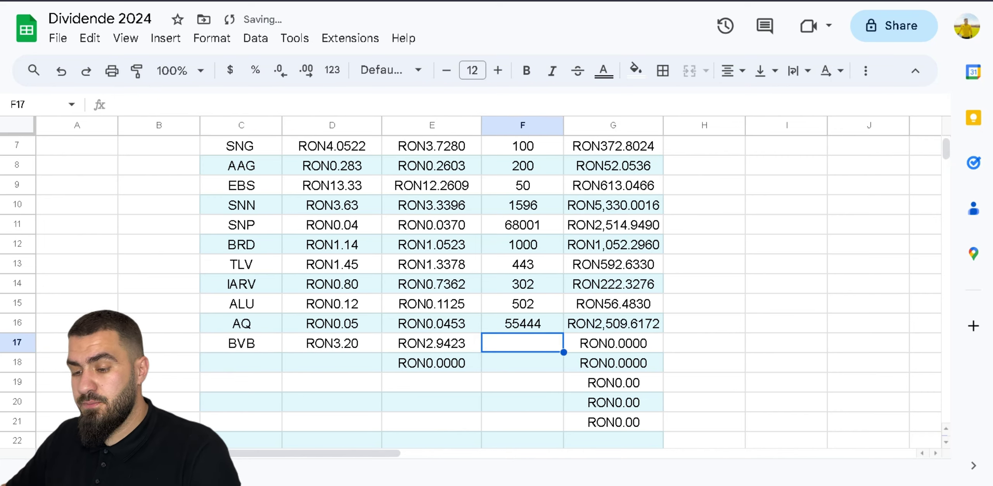
pyautogui.write('230')
pyautogui.press('Return')
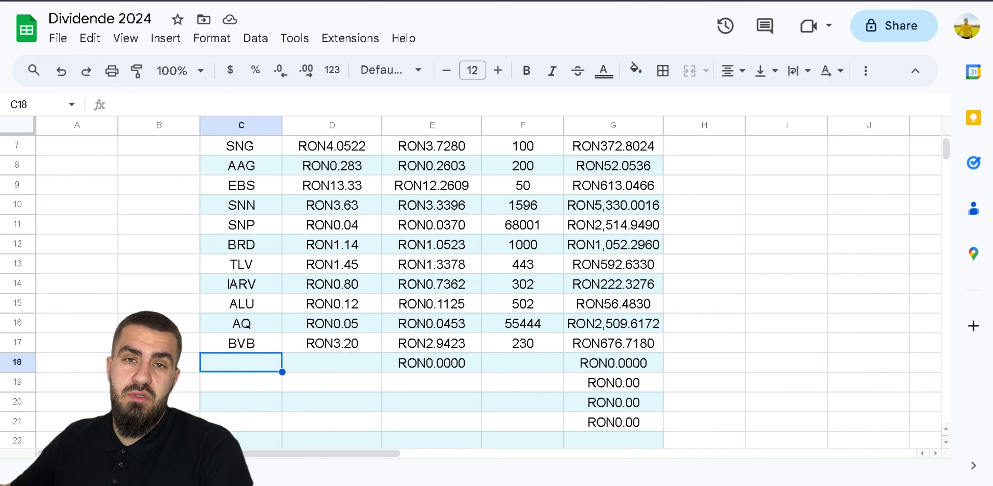
# - Fill row 18 for TBK with its gross dividend per share from the PDF, 0.9082, and 12000 shares
pyautogui.hotkey('alt', 'Tab')
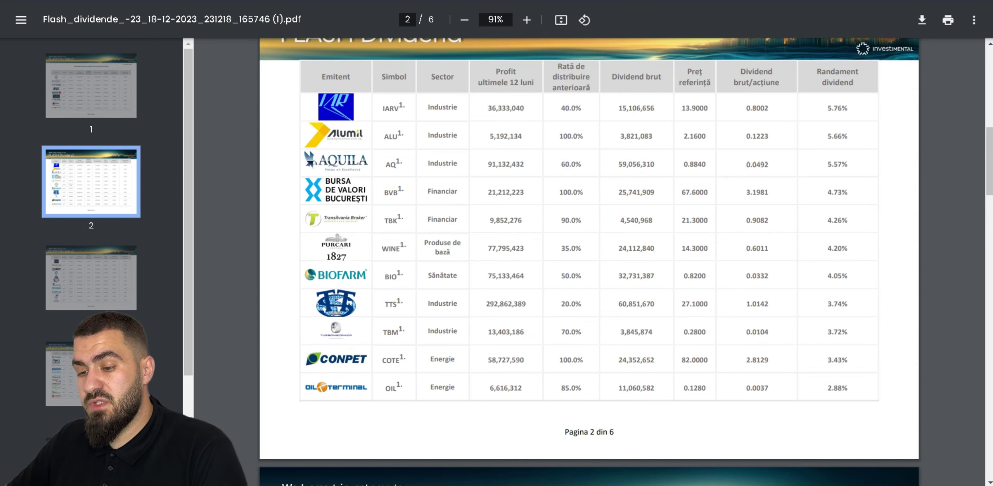
pyautogui.doubleClick(757, 221)
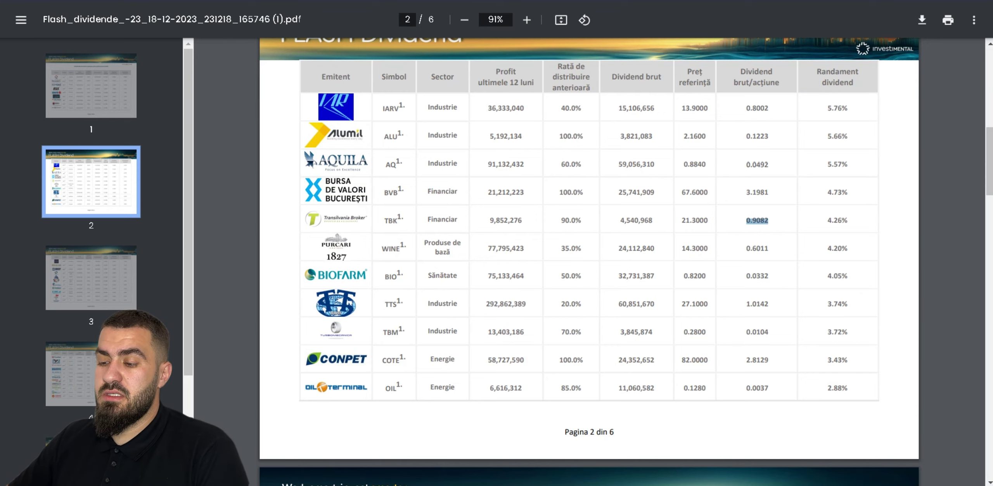
pyautogui.hotkey('ctrl', 'shift', 'Tab')
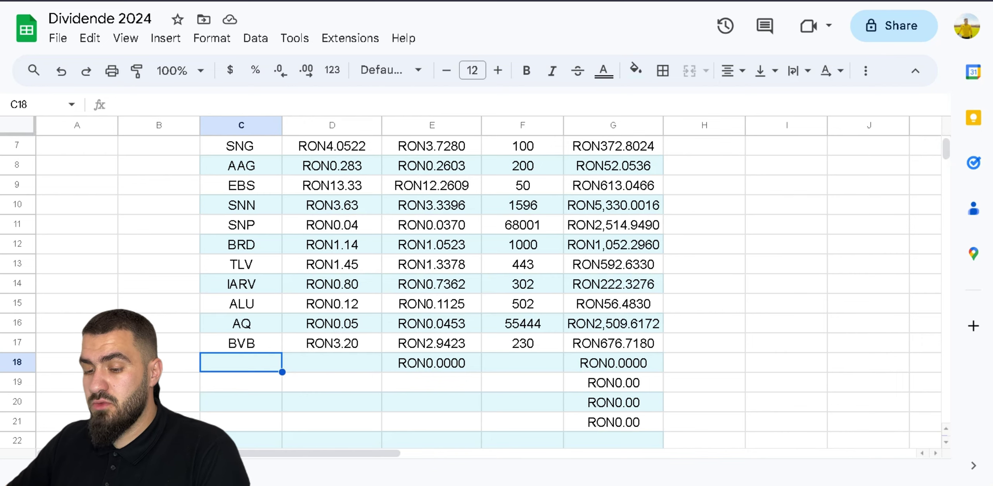
pyautogui.write('TBK')
pyautogui.press('Tab')
pyautogui.hotkey('ctrl', 'v')
pyautogui.press('Tab')
pyautogui.press('Tab')
pyautogui.write('1200')
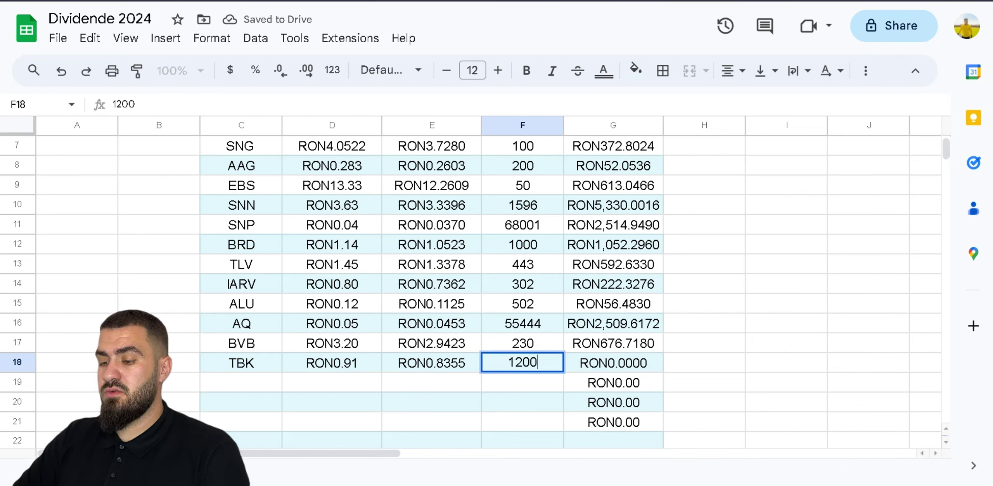
pyautogui.write('0')
pyautogui.press('Return')
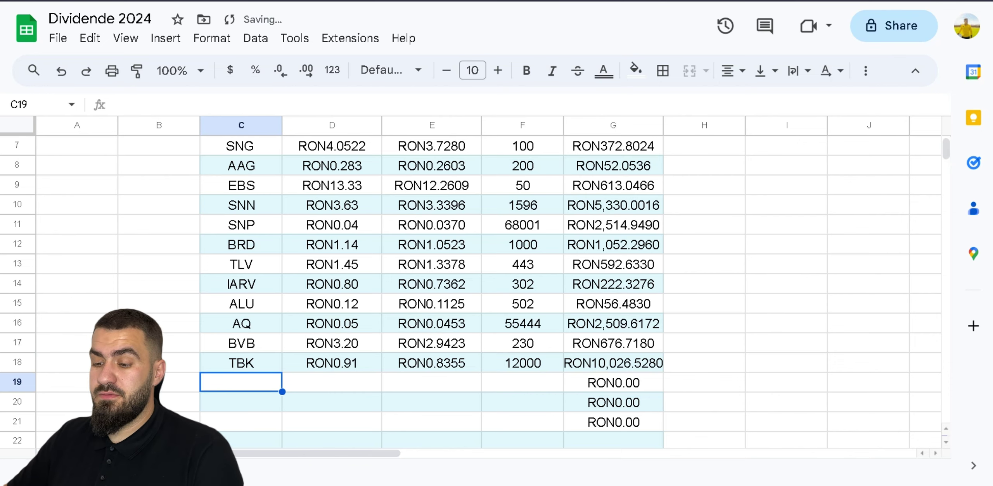
# - Fill row 19 for WINE with its PDF gross dividend per share, 0.6011, and 305 shares, extending the net dividend formula down to E24
pyautogui.scroll(1, 465, 291)
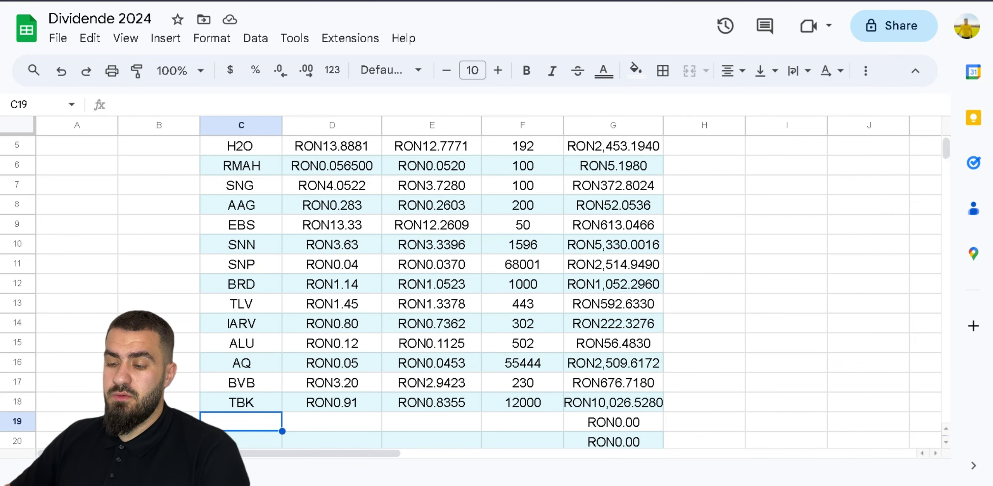
pyautogui.scroll(1, 466, 291)
pyautogui.scroll(-3, 466, 291)
pyautogui.hotkey('ctrl', 'Tab')
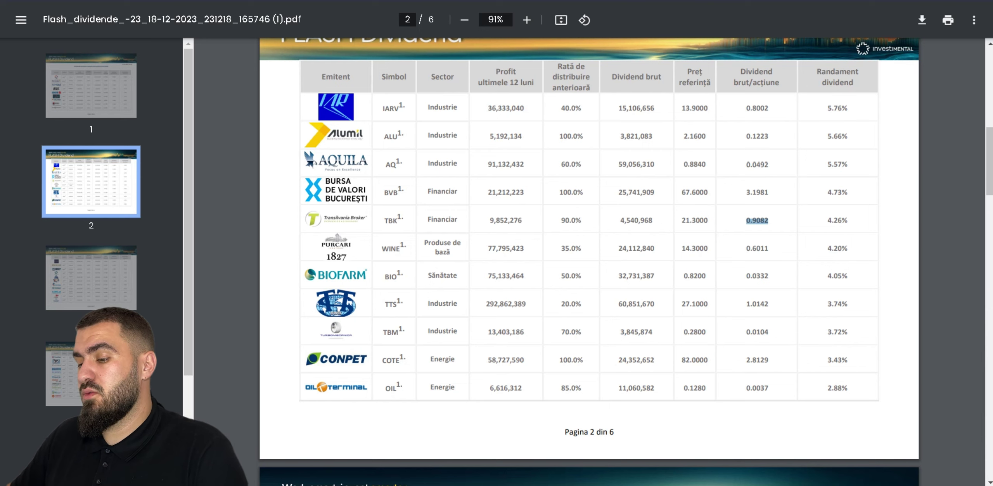
pyautogui.doubleClick(757, 248)
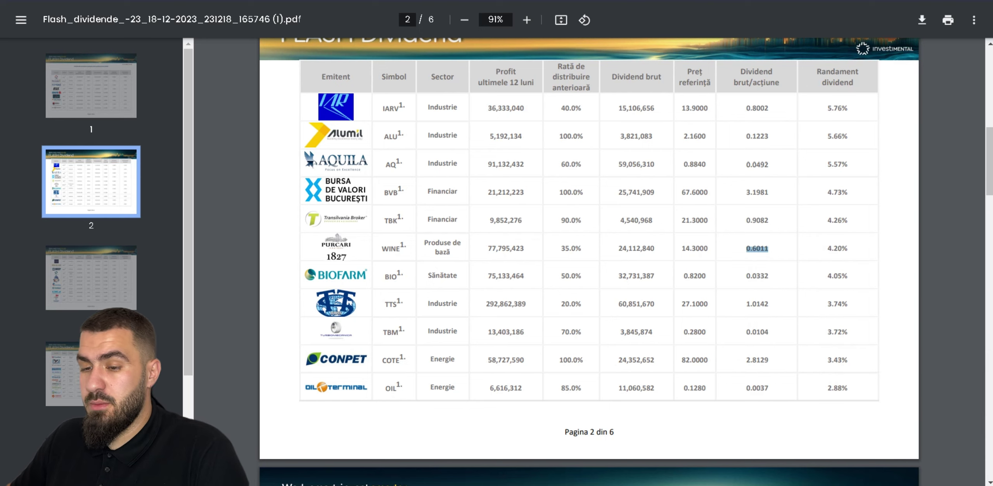
pyautogui.hotkey('ctrl', 'Tab')
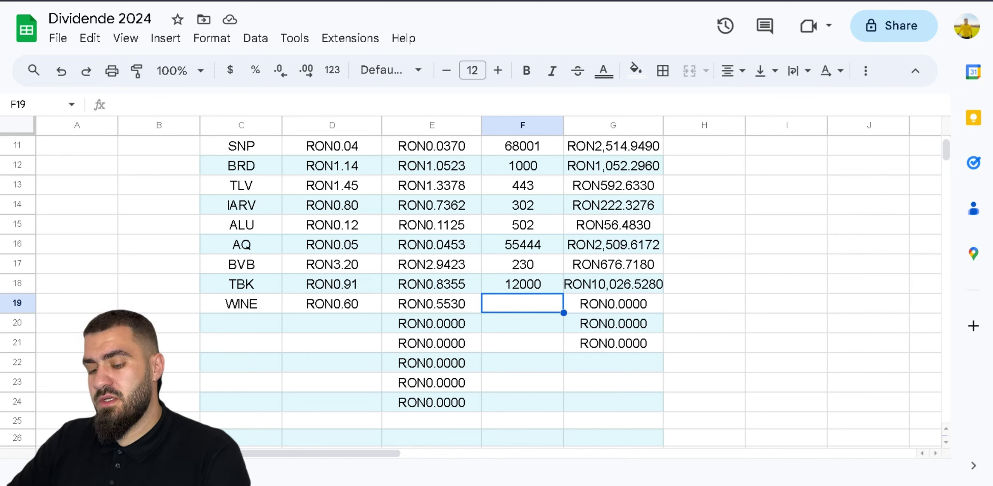
pyautogui.write('305')
pyautogui.press('Return')
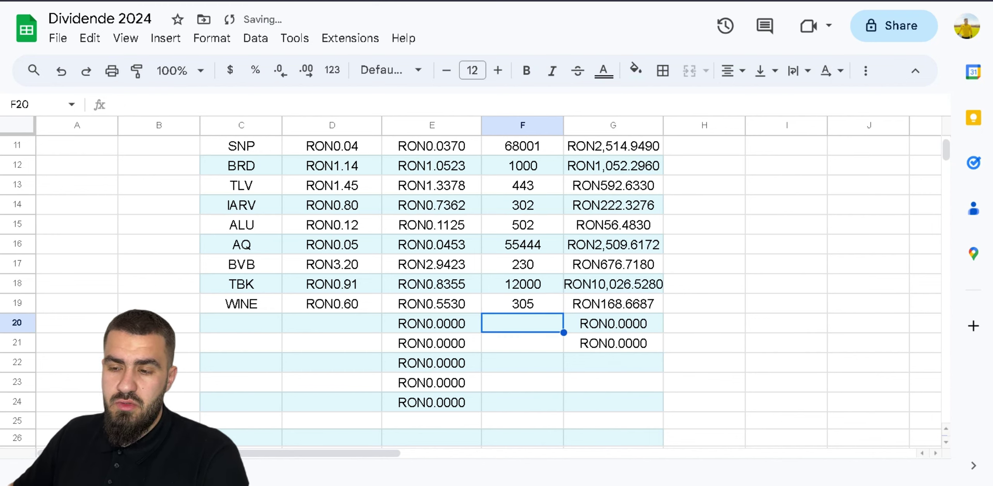
# - Fill row 20 for BIO with its gross dividend per share from the PDF, 0.0332, and 120 shares
pyautogui.hotkey('ctrl', 'Tab')
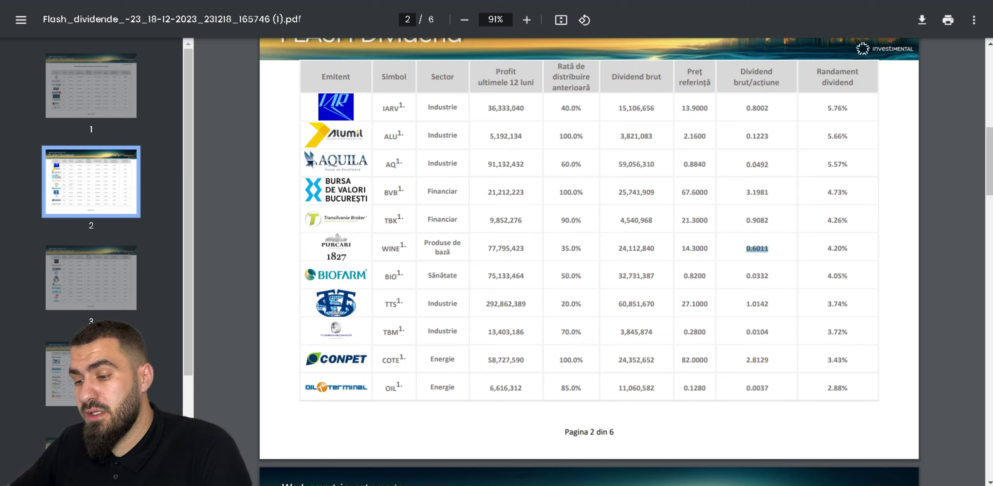
pyautogui.doubleClick(757, 277)
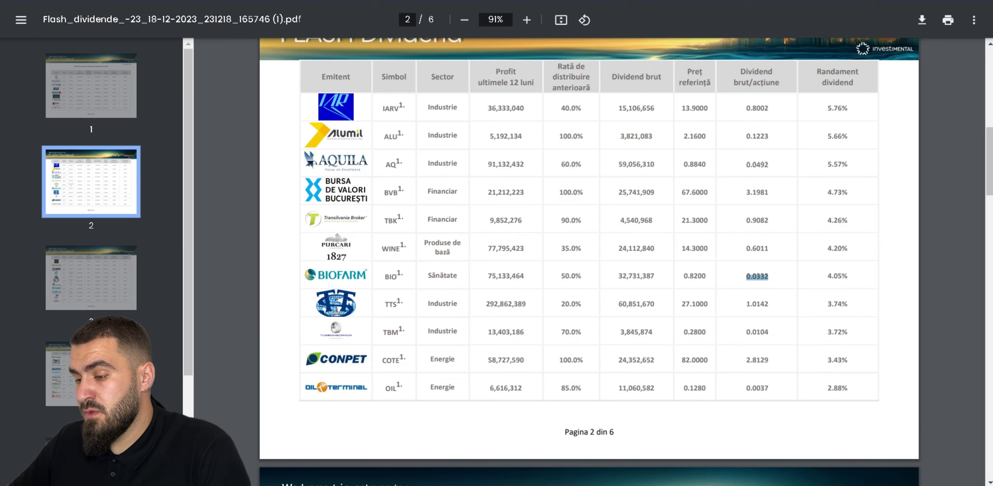
pyautogui.rightClick(755, 276)
pyautogui.click(776, 286)
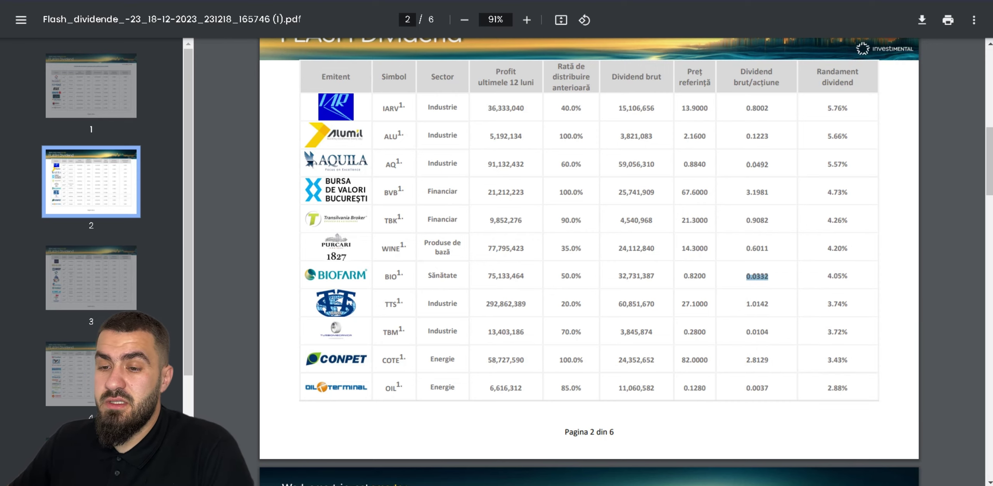
pyautogui.hotkey('ctrl', 'Tab')
pyautogui.click(241, 324)
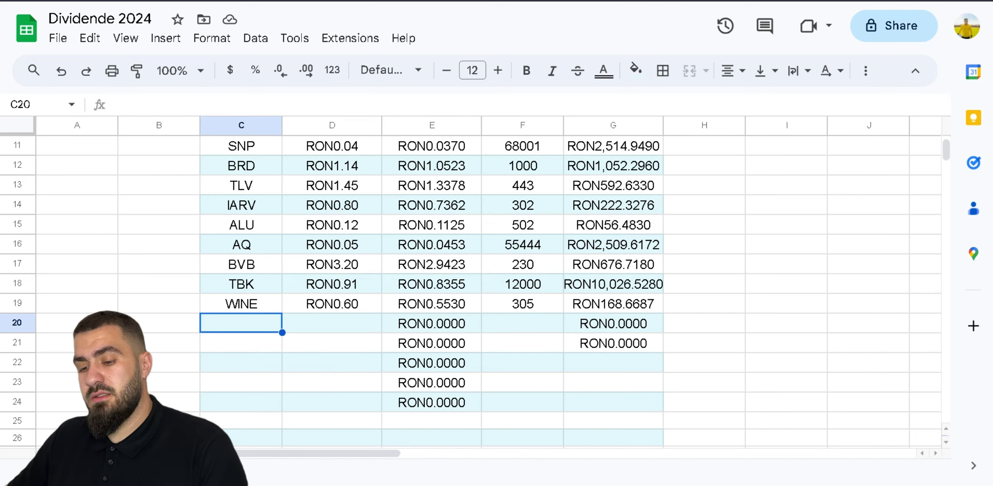
pyautogui.write('BIO')
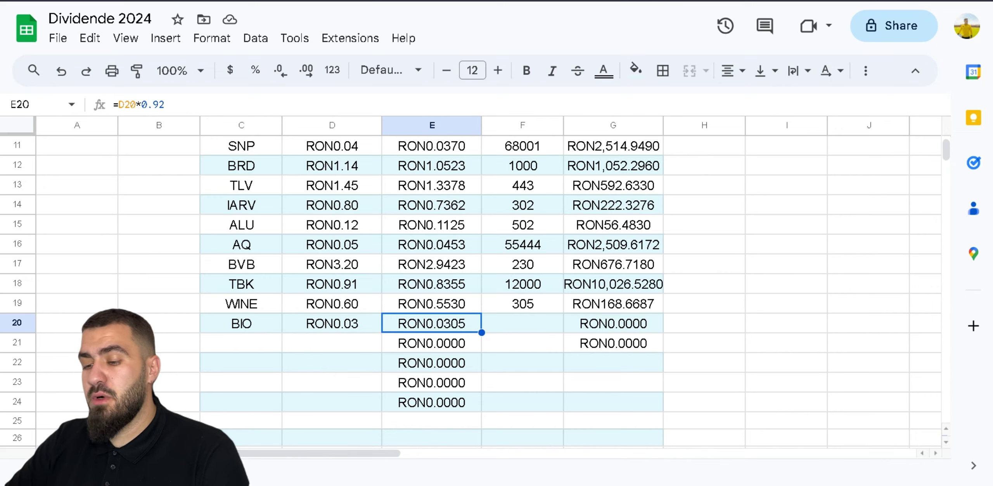
pyautogui.click(522, 324)
pyautogui.write('12')
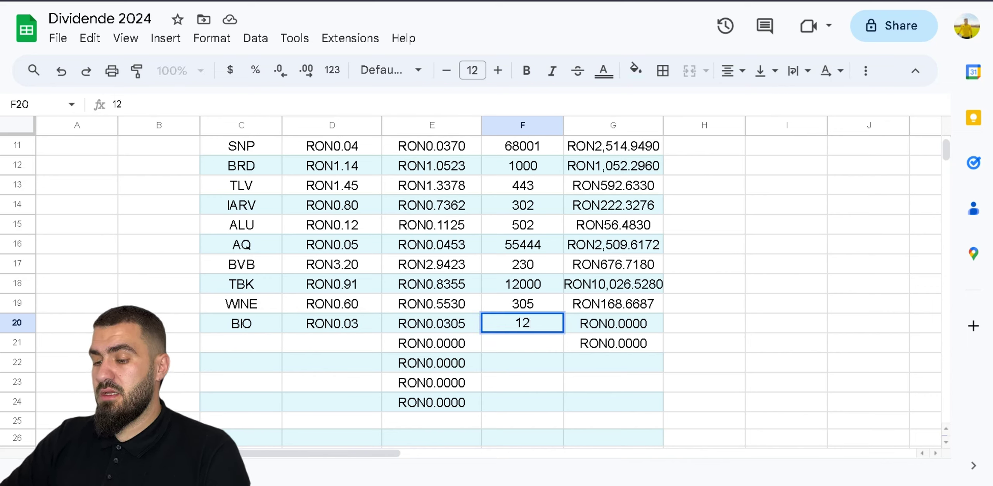
pyautogui.write('0')
pyautogui.press('Return')
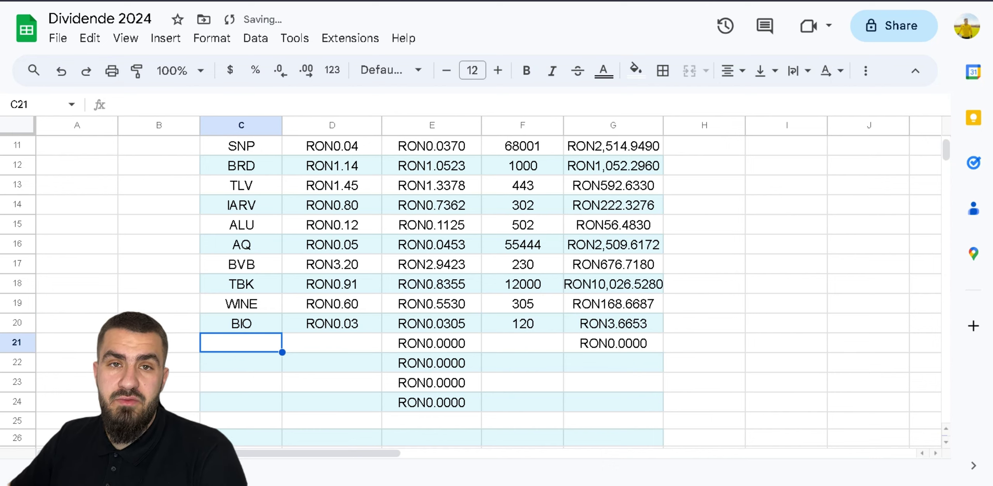
# - Copy TTS's gross dividend per share, 1.0142, from page 2 of the dividend PDF
pyautogui.hotkey('ctrl', 'Tab')
pyautogui.scroll(-1, 589, 262)
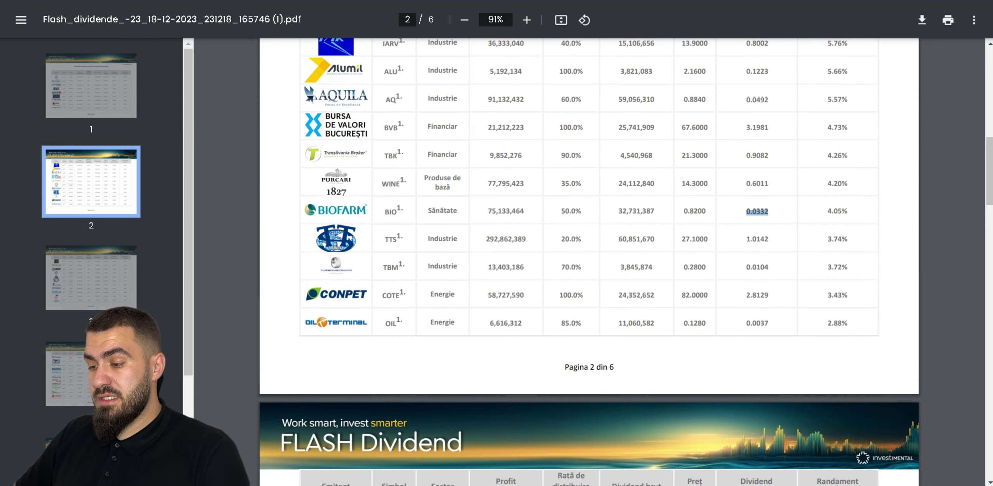
pyautogui.moveTo(747, 239); pyautogui.dragTo(768, 239)
pyautogui.rightClick(761, 239)
pyautogui.click(789, 249)
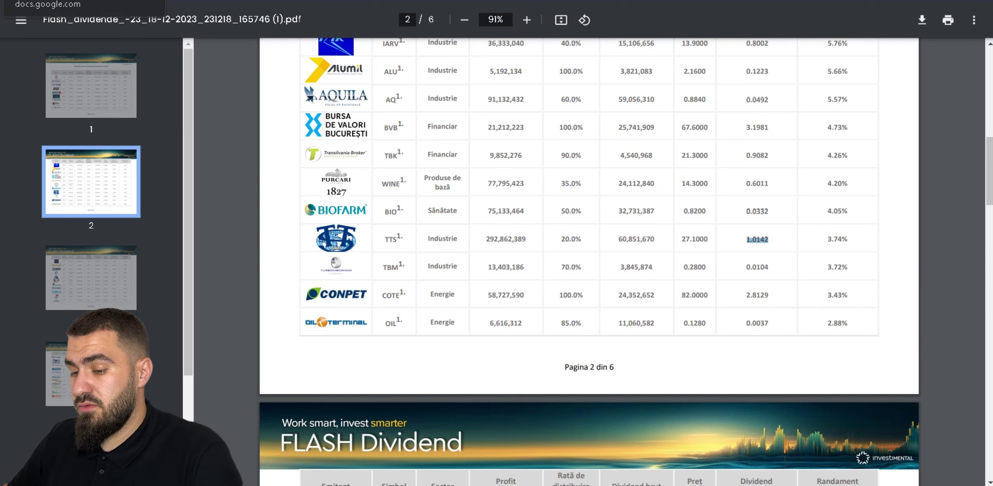
pyautogui.scroll(2, 588, 248)
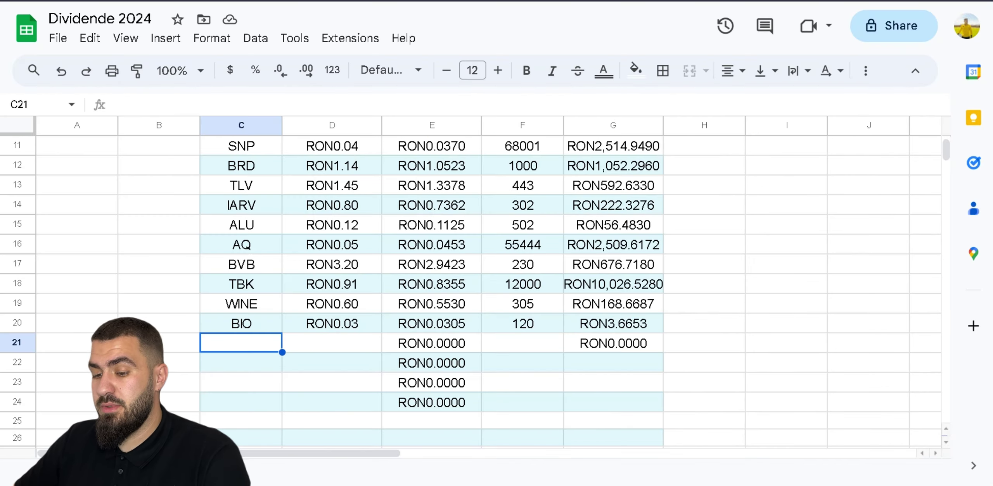
# - Fill row 21 of the spreadsheet with symbol TTS, gross dividend 1.0142 and 205 shares
pyautogui.write('TTS')
pyautogui.press('Tab')
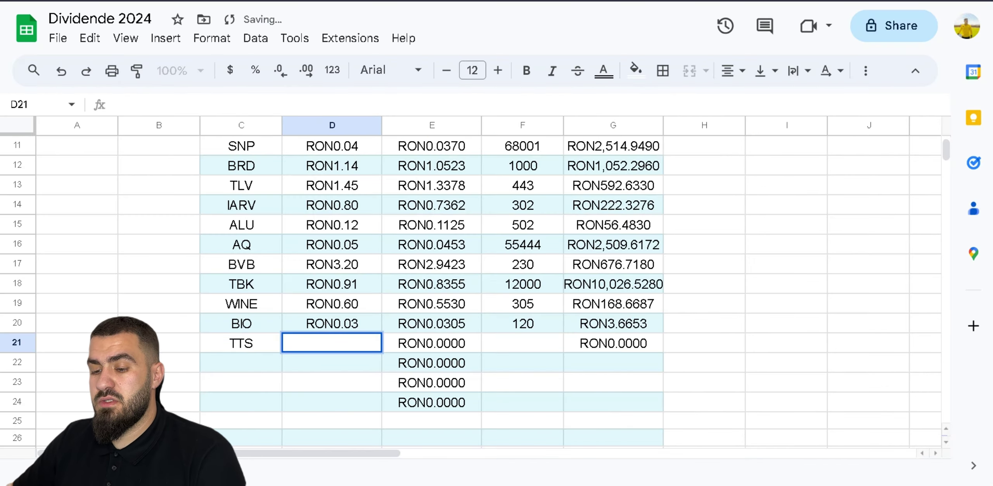
pyautogui.write('1.0142')
pyautogui.press('Tab')
pyautogui.press('Tab')
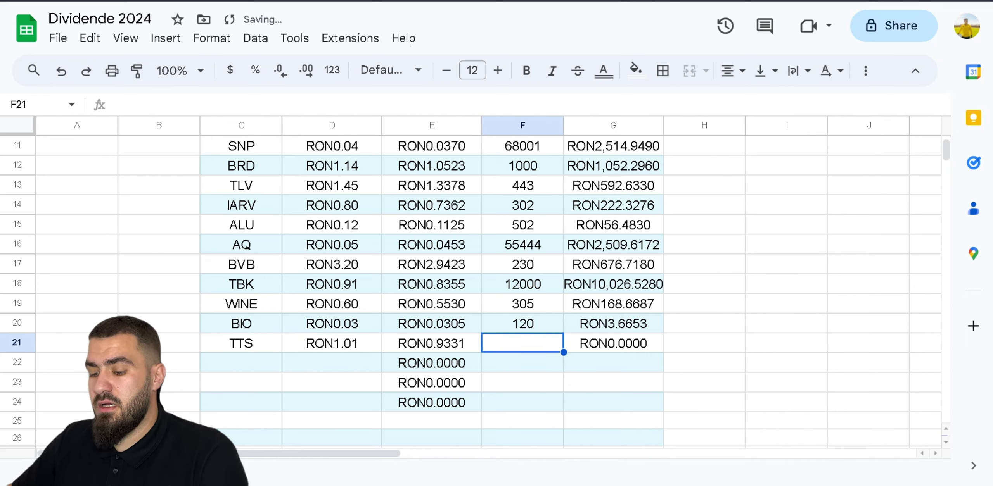
pyautogui.write('205')
pyautogui.press('Return')
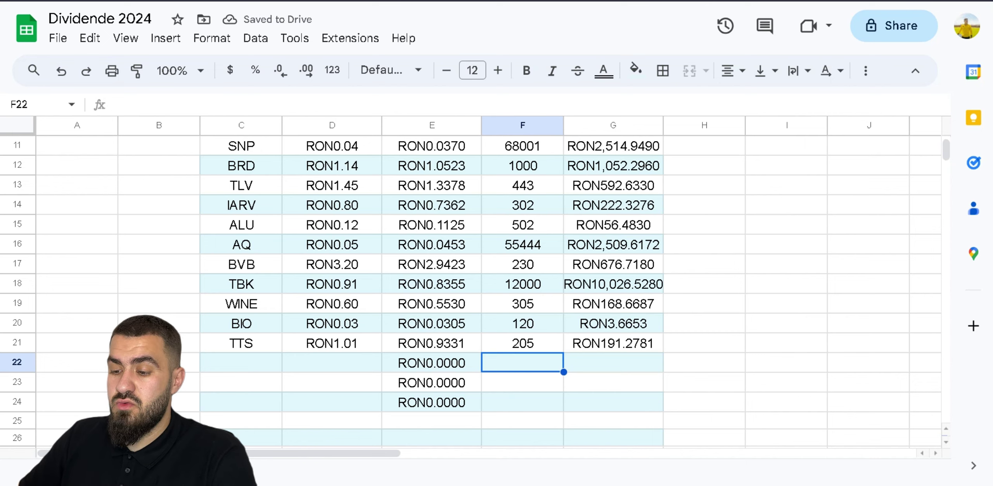
# - Fill row 22 for TBM with its gross dividend per share from the PDF, 0.0104, and 75000 shares
pyautogui.hotkey('alt', 'Tab')
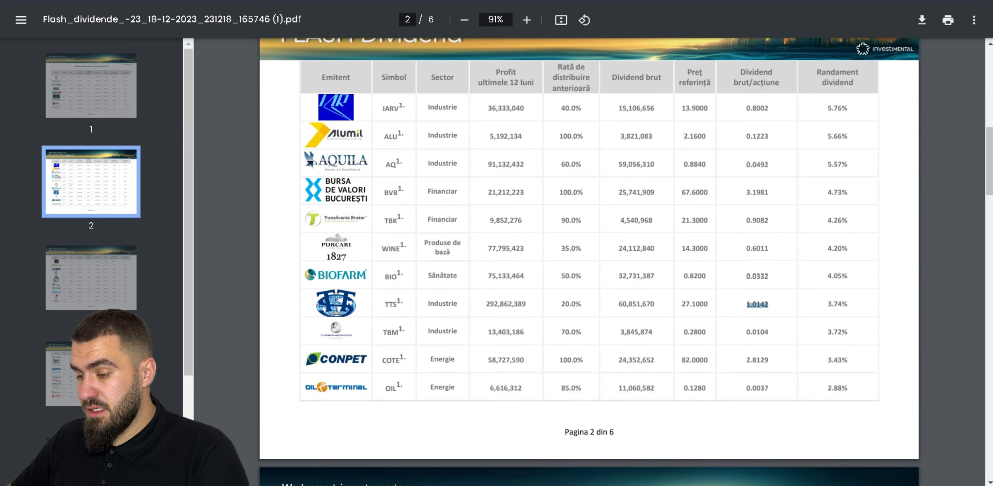
pyautogui.moveTo(746, 332); pyautogui.dragTo(769, 332)
pyautogui.rightClick(757, 332)
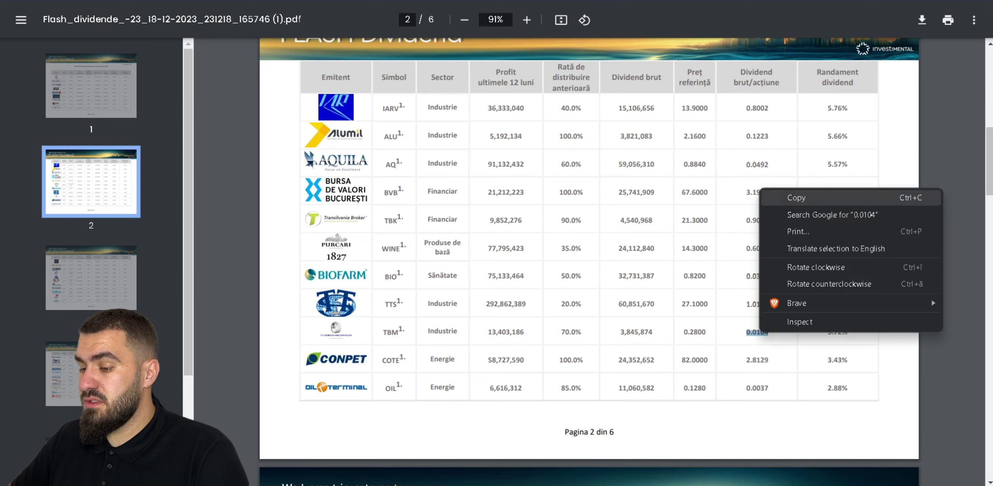
pyautogui.click(776, 199)
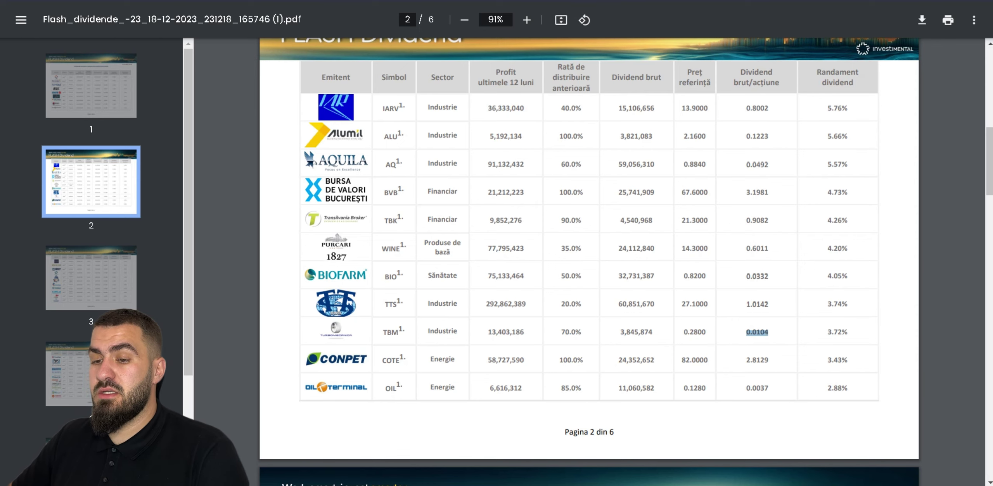
pyautogui.hotkey('ctrl', 'Tab')
pyautogui.click(332, 363)
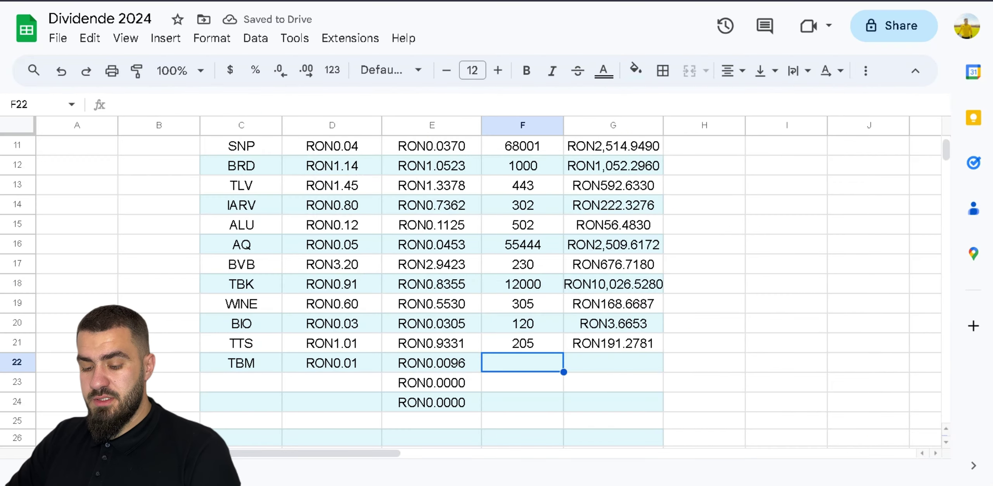
pyautogui.write('75000')
# - Extend the total value formula from G21 down to G26 and the net dividend formula further down column E
pyautogui.click(613, 343)
pyautogui.moveTo(662, 352); pyautogui.dragTo(660, 441)
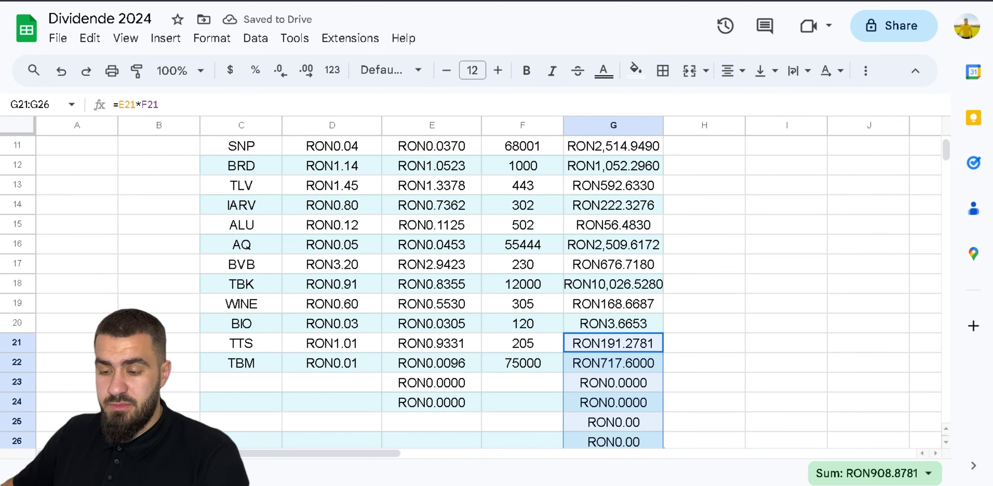
pyautogui.click(432, 383)
# - Fill row 23 for COTE with its gross dividend per share from the PDF, 2.8129, and 150 shares
pyautogui.hotkey('ctrl', 'Tab')
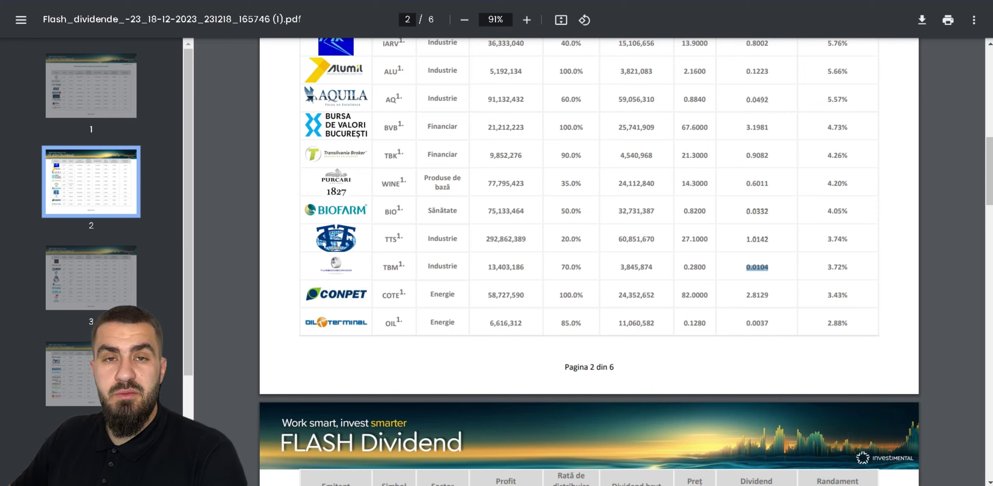
pyautogui.moveTo(559, 295); pyautogui.dragTo(583, 295)
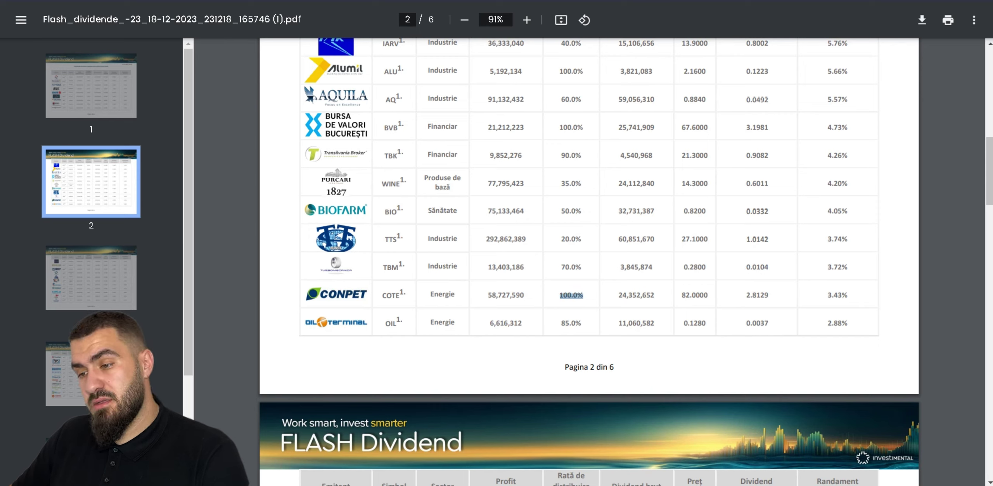
pyautogui.moveTo(747, 295); pyautogui.dragTo(768, 296)
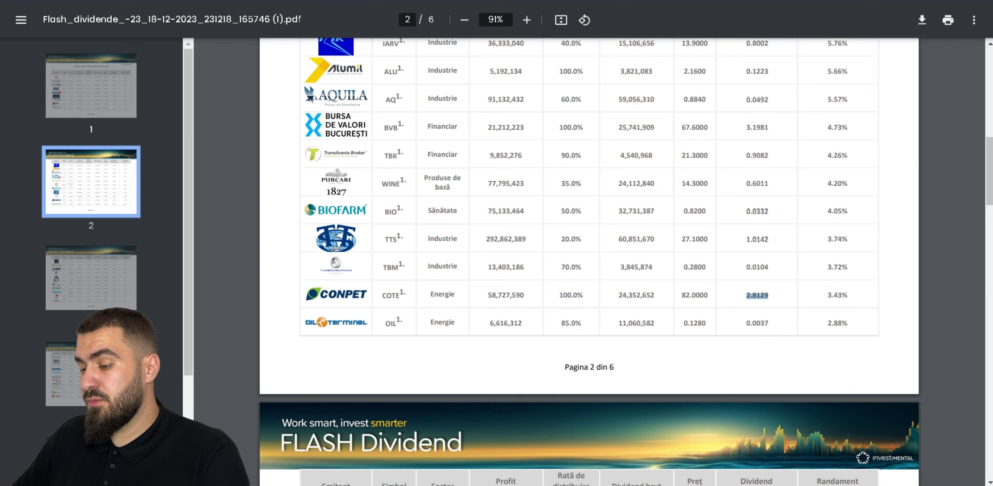
pyautogui.rightClick(755, 297)
pyautogui.click(788, 308)
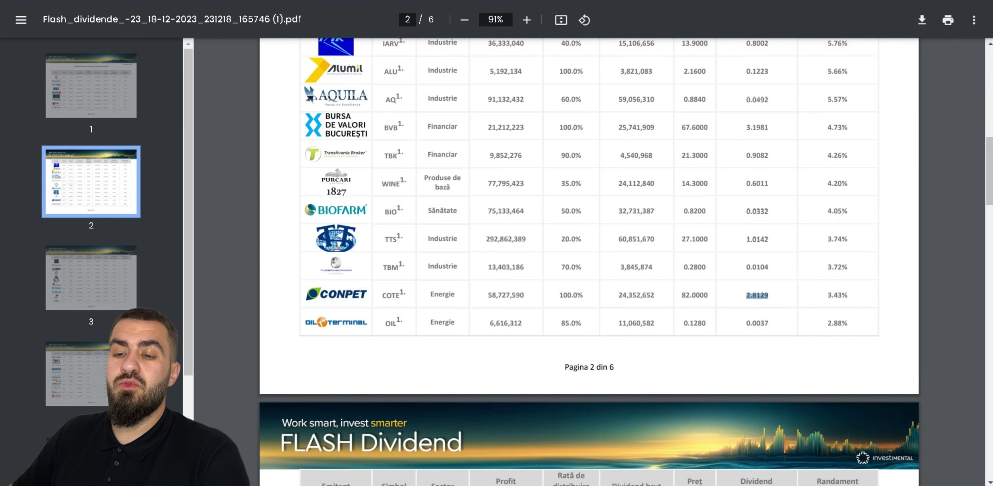
pyautogui.hotkey('ctrl', 'Tab')
pyautogui.doubleClick(331, 402)
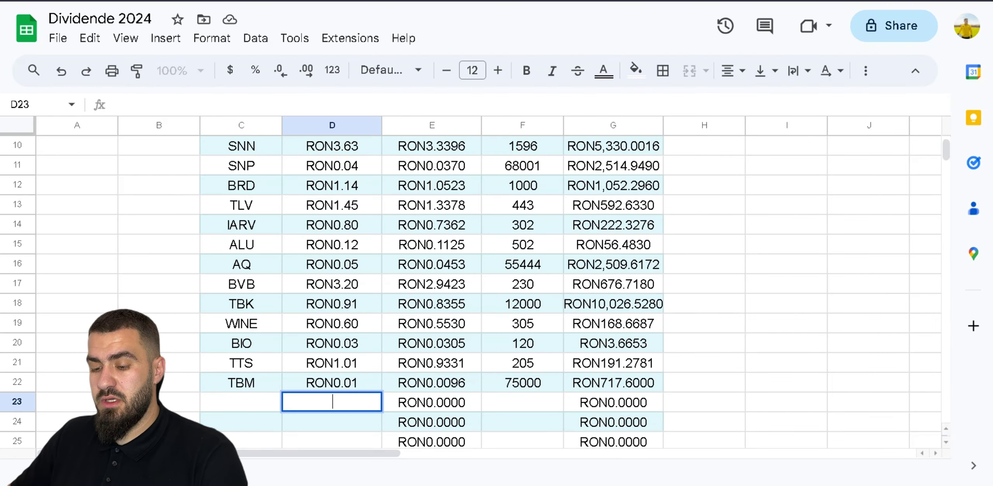
pyautogui.write('2.81')
pyautogui.press('Tab')
pyautogui.press('Tab')
pyautogui.write('150')
pyautogui.press('Return')
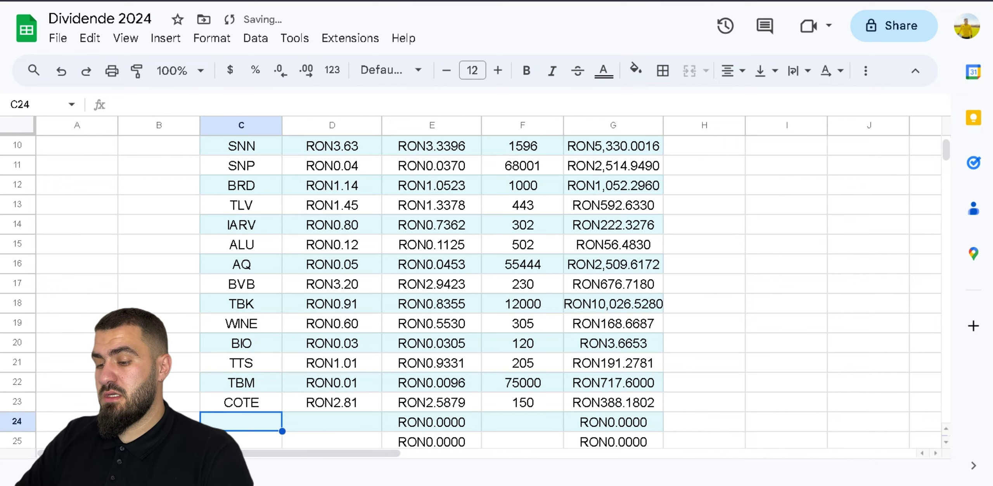
# - Copy OIL's gross dividend per share, 0.0037, from the last row of the table on page 2 of the PDF
pyautogui.scroll(-2, 465, 291)
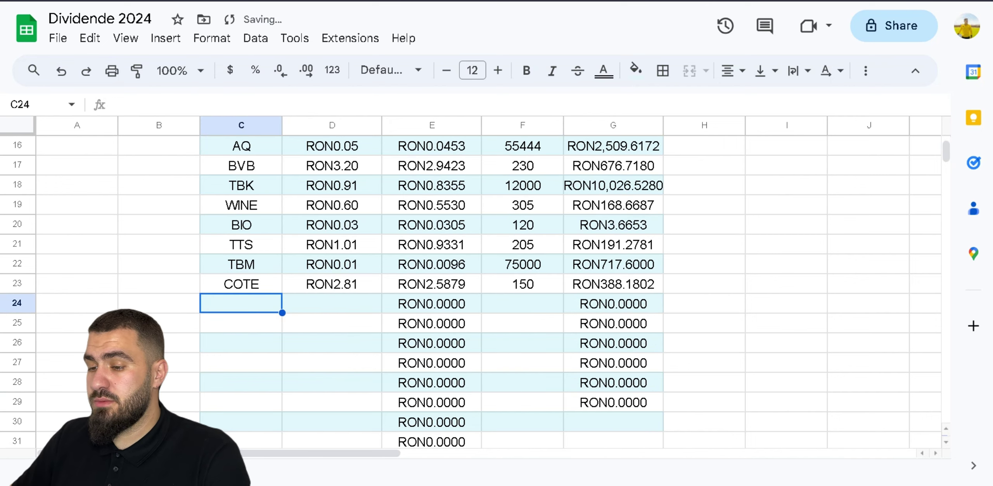
pyautogui.hotkey('alt', 'Tab')
pyautogui.scroll(-2, 589, 263)
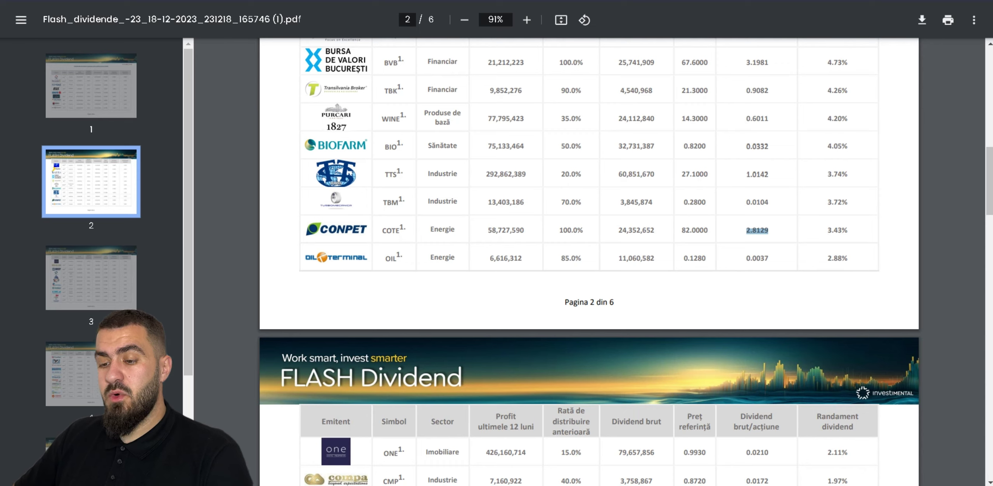
pyautogui.doubleClick(837, 258)
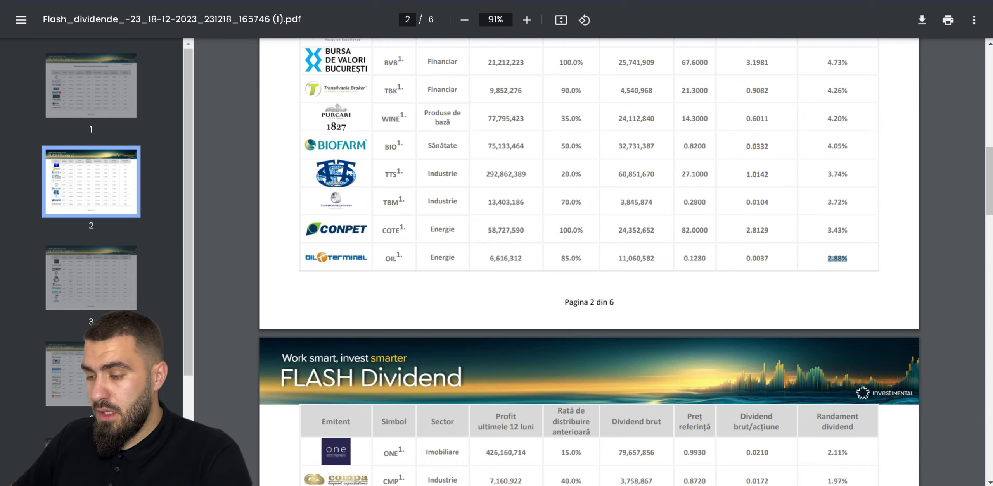
pyautogui.moveTo(746, 258); pyautogui.dragTo(768, 258)
pyautogui.rightClick(744, 258)
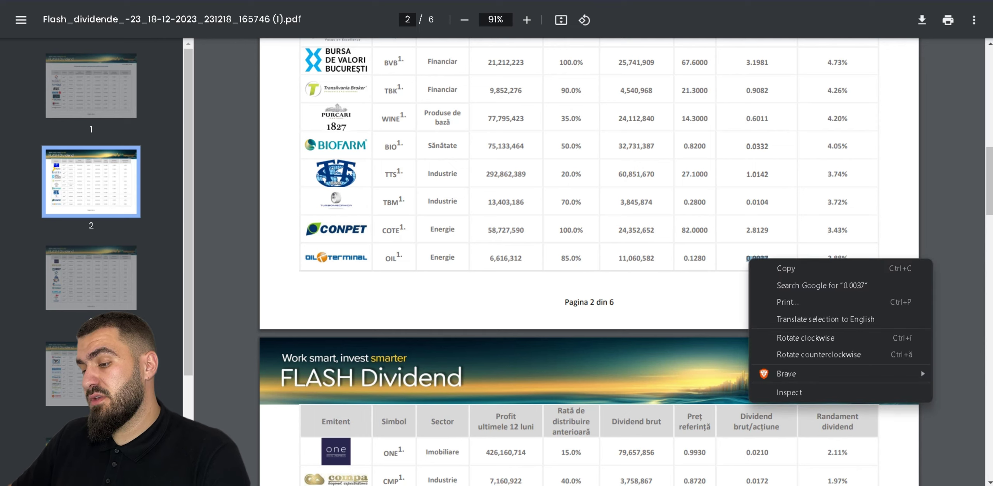
pyautogui.click(766, 269)
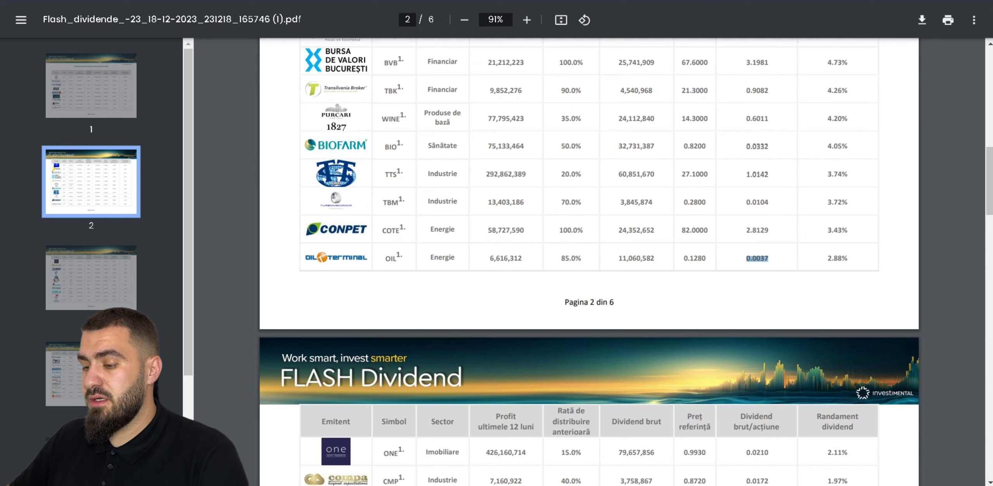
pyautogui.rightClick(757, 259)
pyautogui.click(780, 270)
# - Fill row 24 of the spreadsheet with symbol OIL, the copied gross dividend 0.0037 and 100000 shares
pyautogui.hotkey('ctrl', 'Tab')
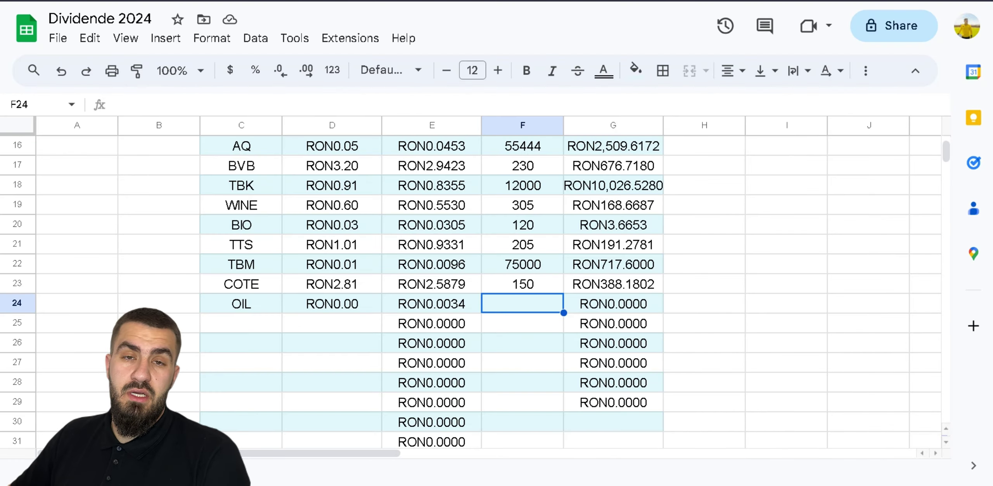
pyautogui.click(431, 304)
pyautogui.click(522, 304)
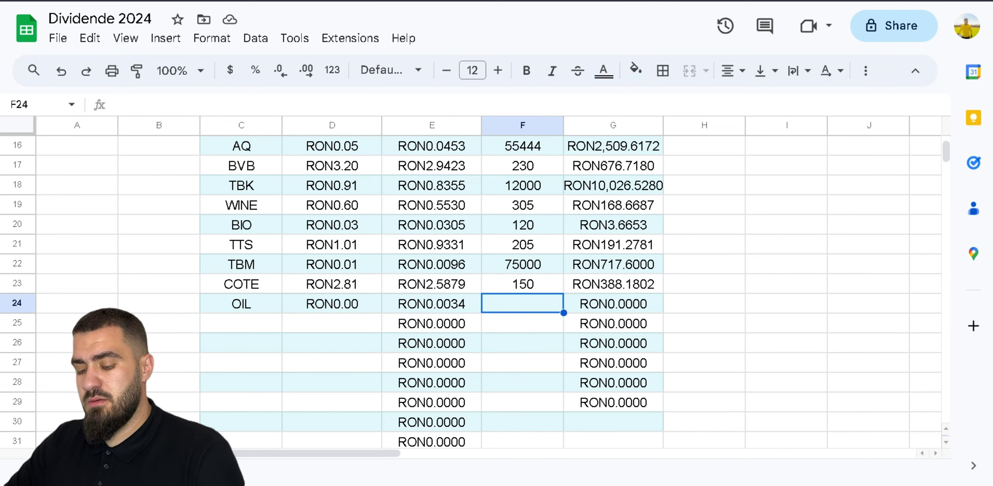
pyautogui.write('100000')
pyautogui.press('Return')
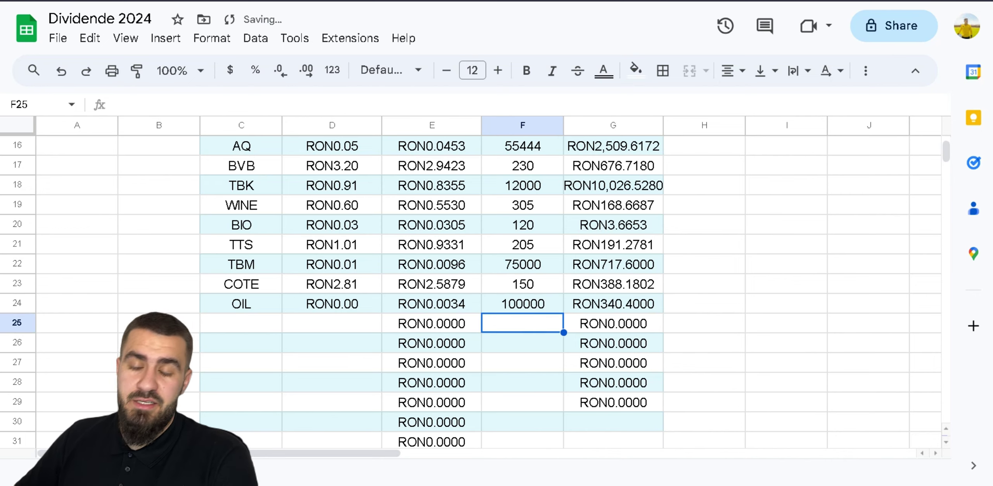
# - Copy ONE's gross dividend per share, 0.0210, from page 3 of the PDF and return to C25 in the spreadsheet
pyautogui.click(241, 324)
pyautogui.hotkey('ctrl', 'Tab')
pyautogui.scroll(-5, 589, 262)
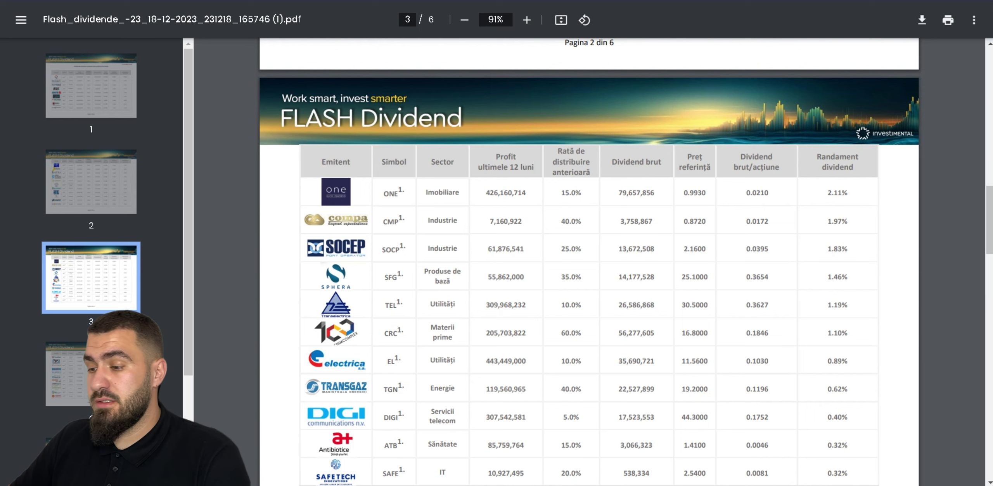
pyautogui.doubleClick(756, 192)
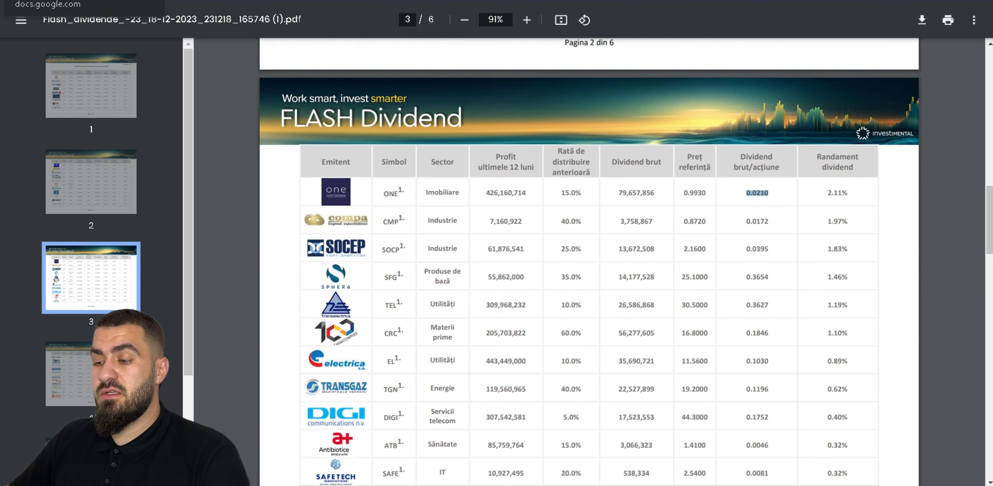
pyautogui.hotkey('ctrl', 'shift', 'Tab')
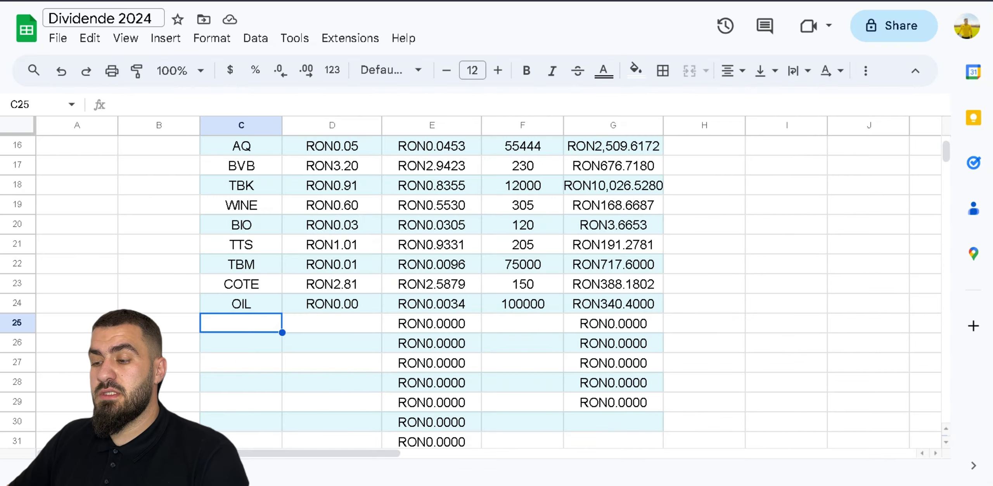
# - Fill row 25 with symbol ONE, the copied gross dividend 0.021 and 500 shares
pyautogui.click(331, 324)
pyautogui.hotkey('ctrl', 'v')
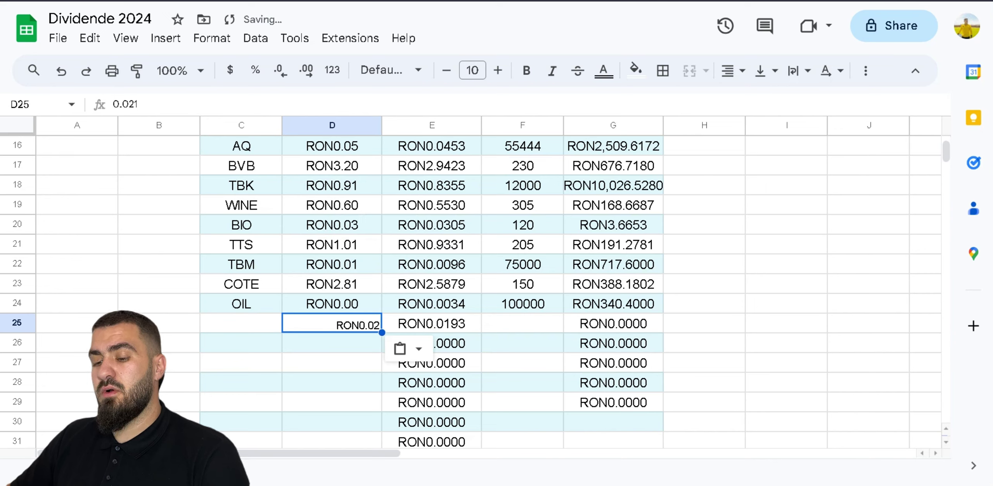
pyautogui.press('Return')
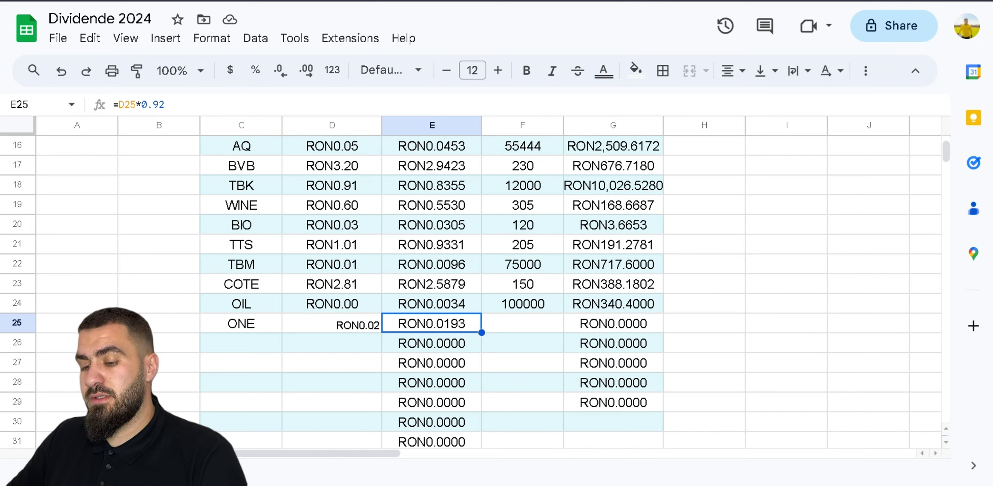
pyautogui.click(522, 323)
pyautogui.write('500')
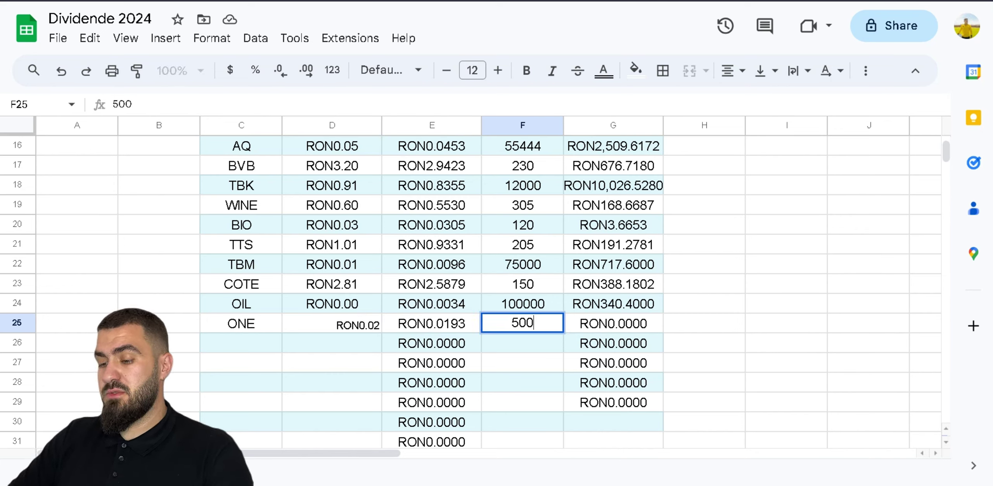
pyautogui.press('Return')
# - Review the remaining issuers' dividend yields on pages 3 to 5 of the PDF, then return to the start of the spreadsheet's dividend table
pyautogui.hotkey('ctrl', 'Tab')
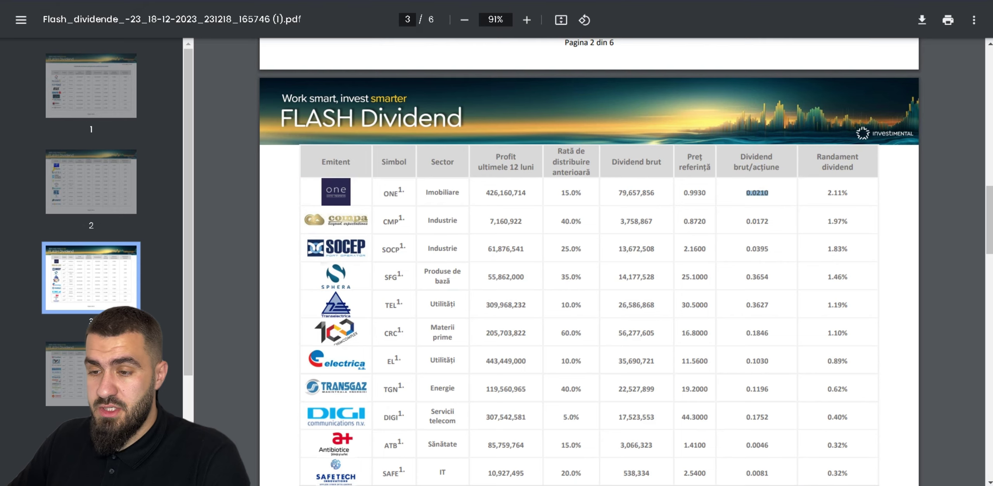
pyautogui.scroll(-2, 589, 260)
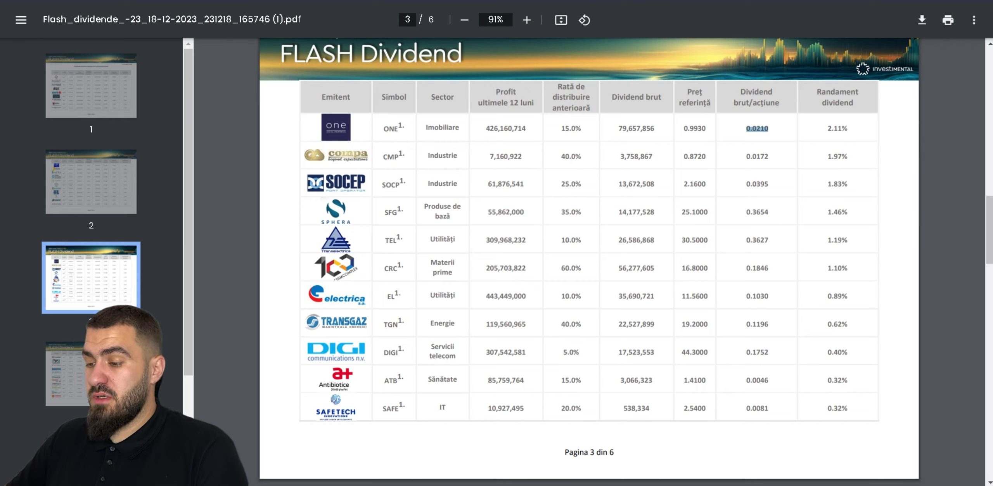
pyautogui.moveTo(827, 185); pyautogui.dragTo(848, 184)
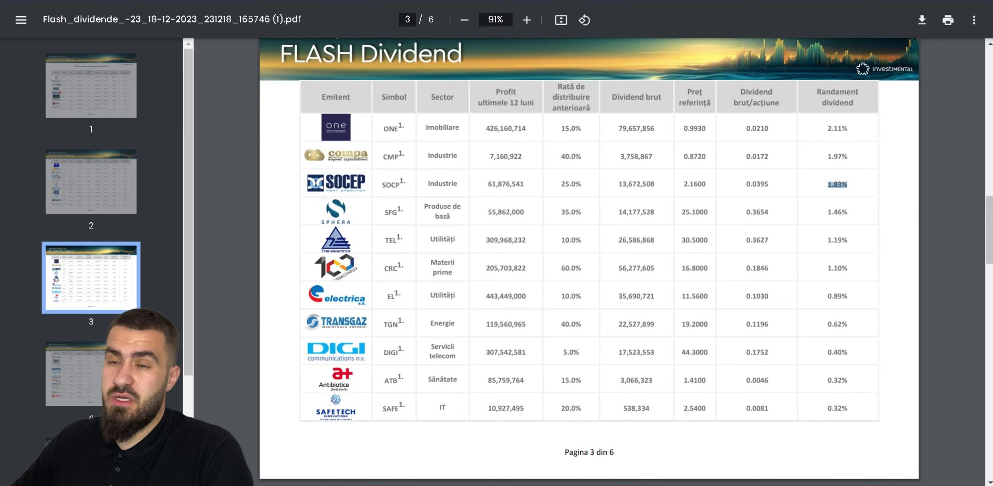
pyautogui.scroll(-2, 588, 260)
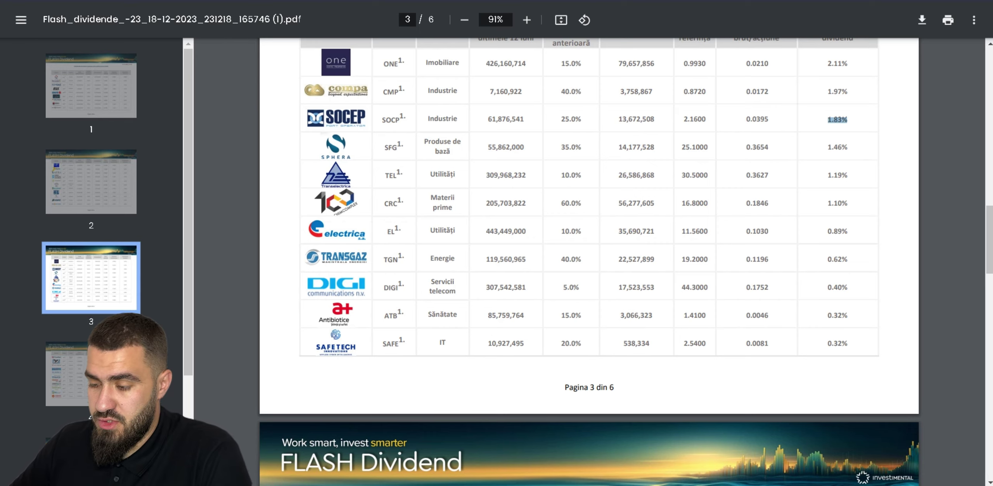
pyautogui.scroll(-2, 588, 262)
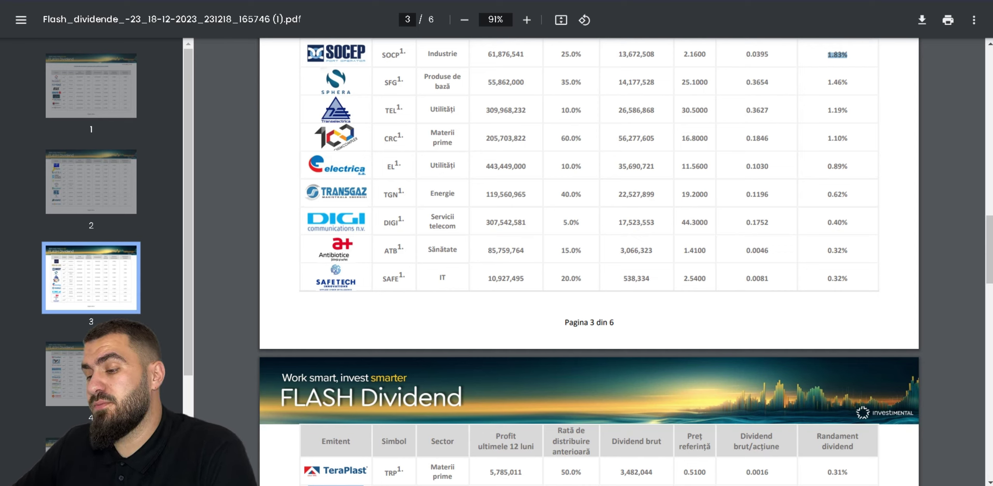
pyautogui.scroll(-6, 589, 262)
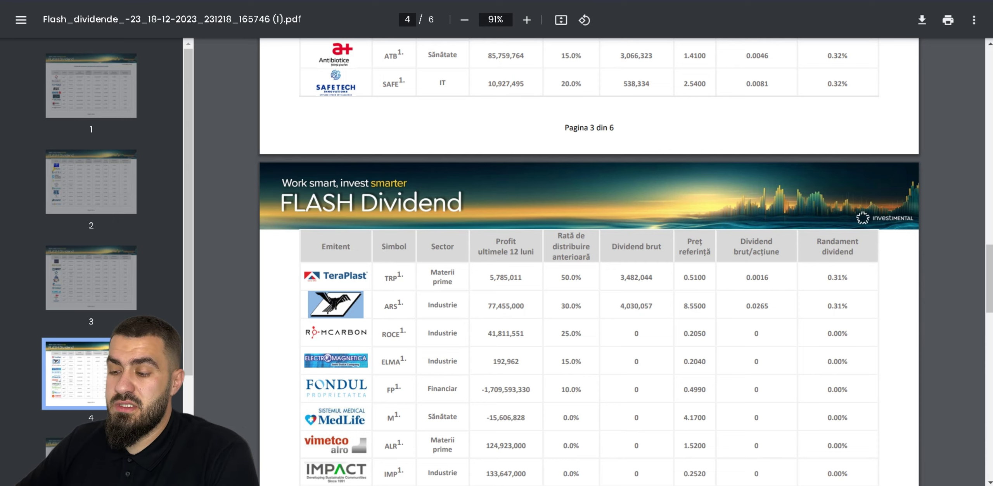
pyautogui.moveTo(847, 306); pyautogui.dragTo(841, 306)
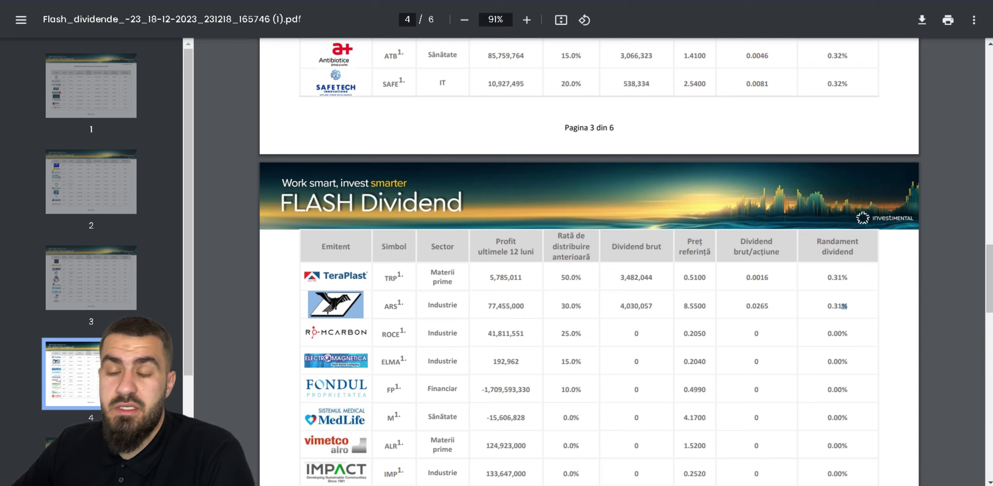
pyautogui.scroll(-3, 589, 272)
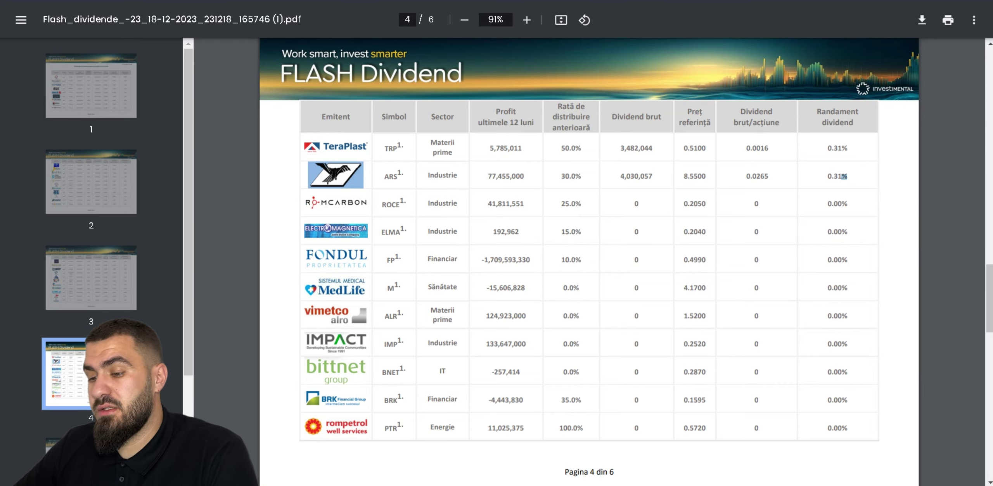
pyautogui.scroll(-6, 588, 262)
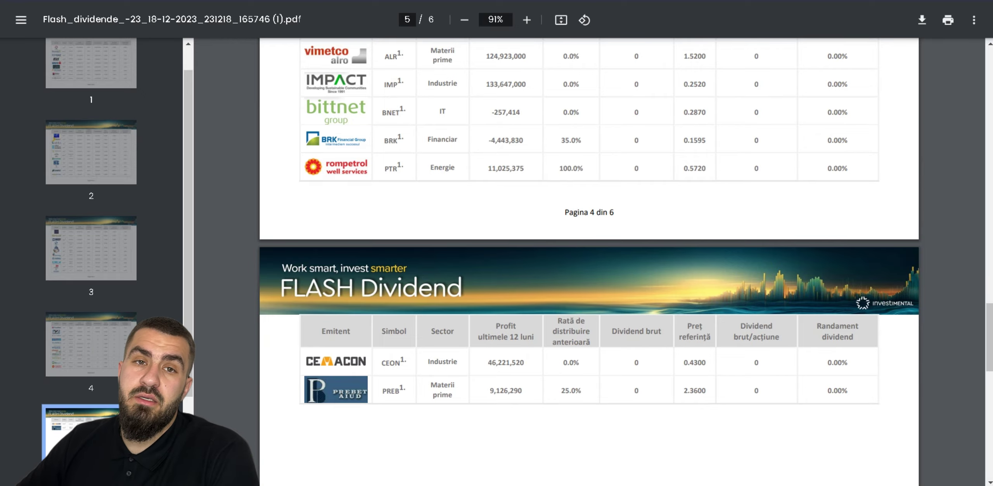
pyautogui.scroll(7, 588, 262)
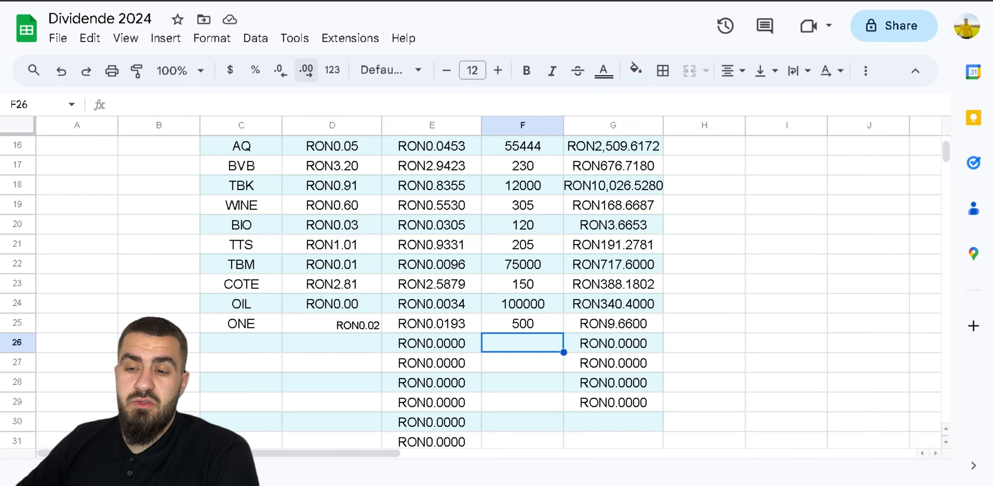
pyautogui.scroll(5, 497, 291)
pyautogui.scroll(3, 496, 291)
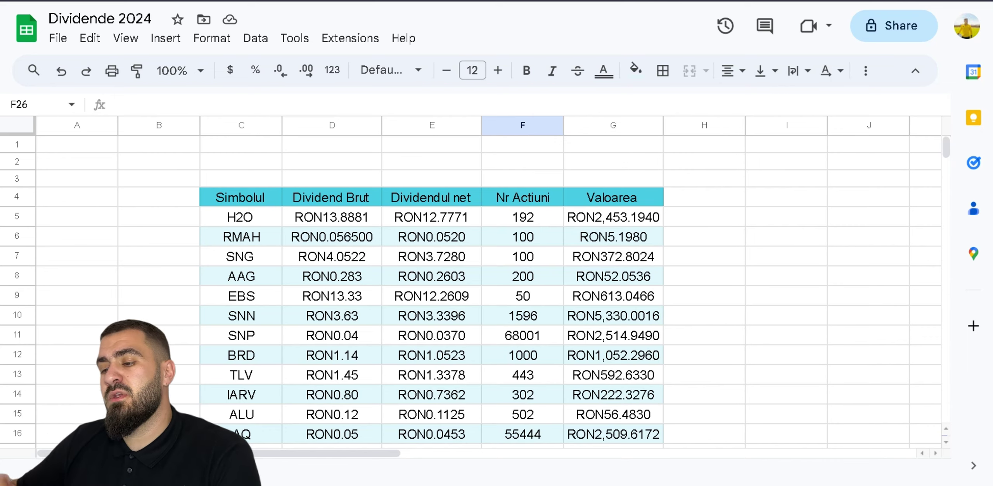